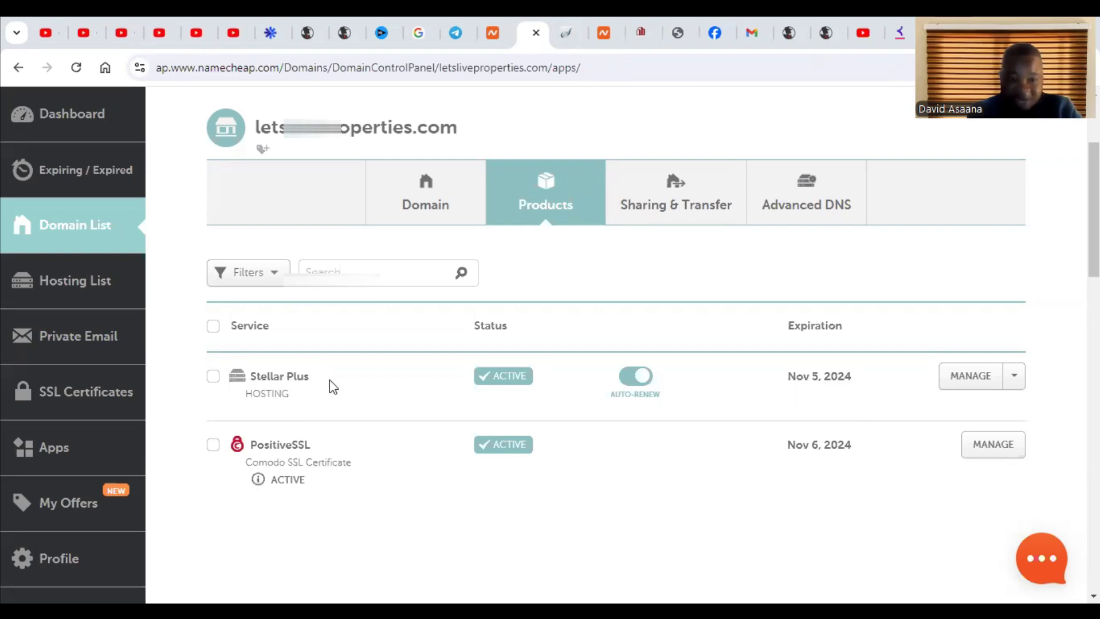
# - Review the features and prices of the Stellar, Stellar Plus and Stellar Business shared hosting plans
pyautogui.click(493, 19)
pyautogui.scroll(-5, 687, 391)
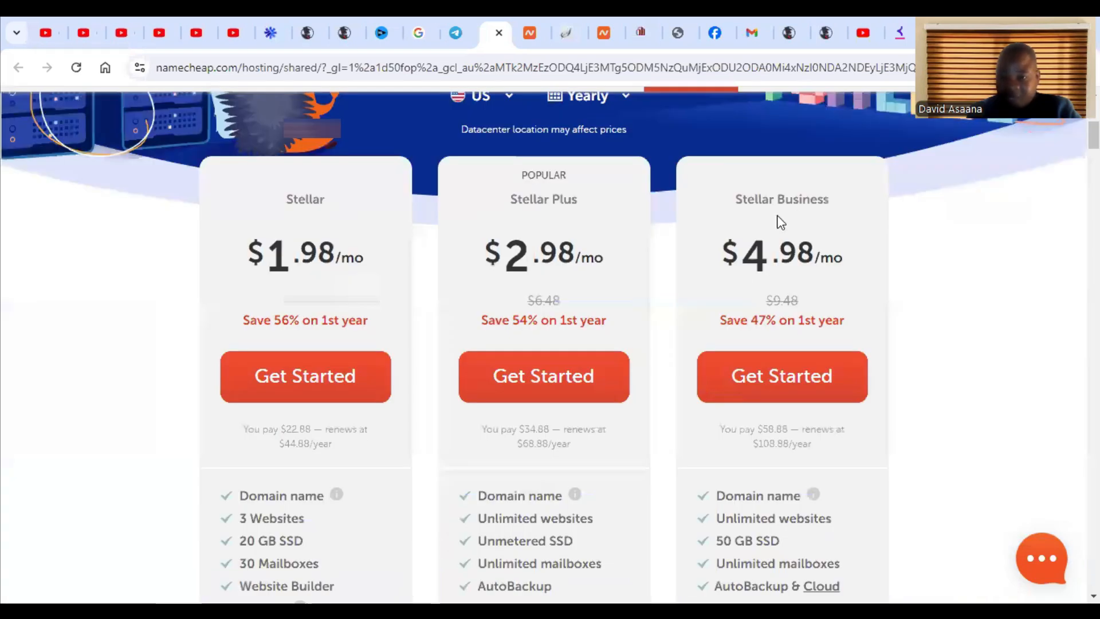
pyautogui.scroll(-4, 559, 208)
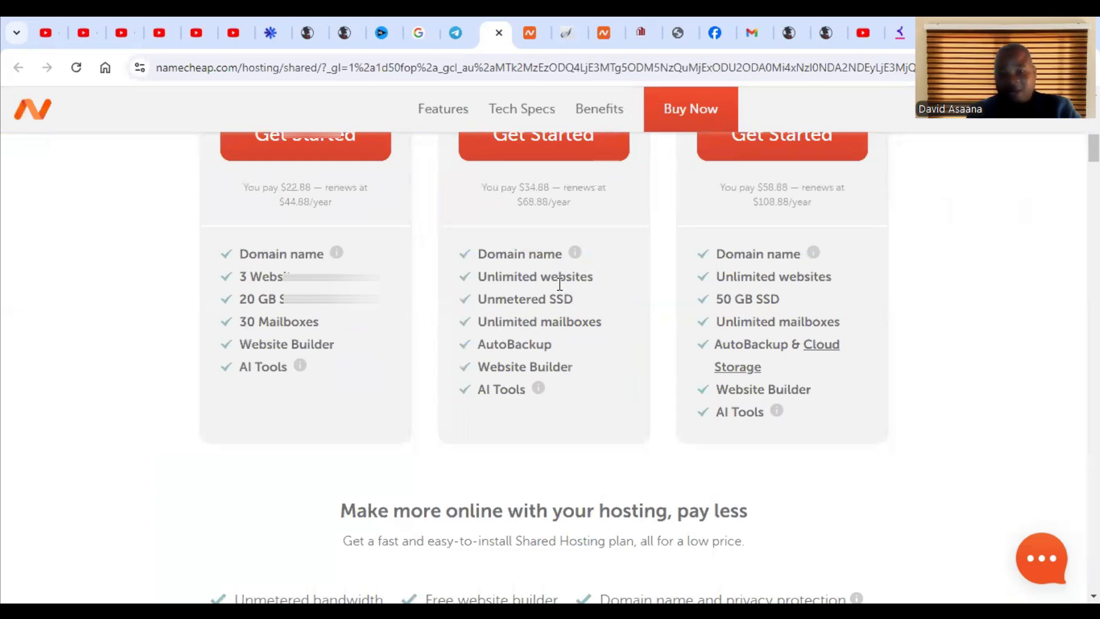
pyautogui.scroll(1, 559, 283)
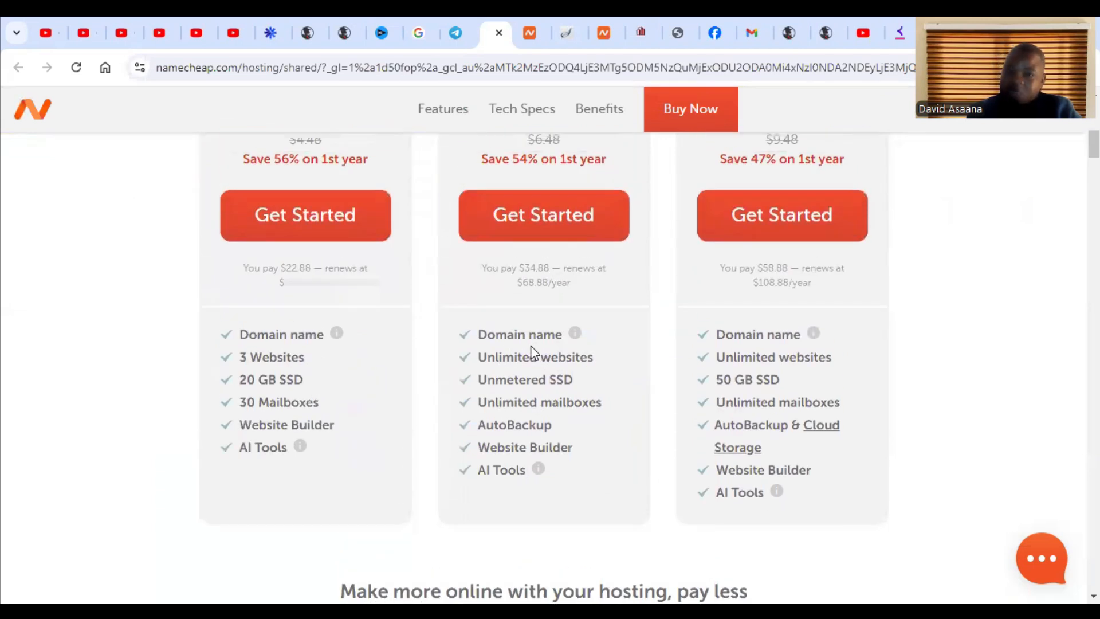
# - Return to the products of letsliveproperties.com and open cPanel for its Stellar Plus hosting
pyautogui.click(526, 32)
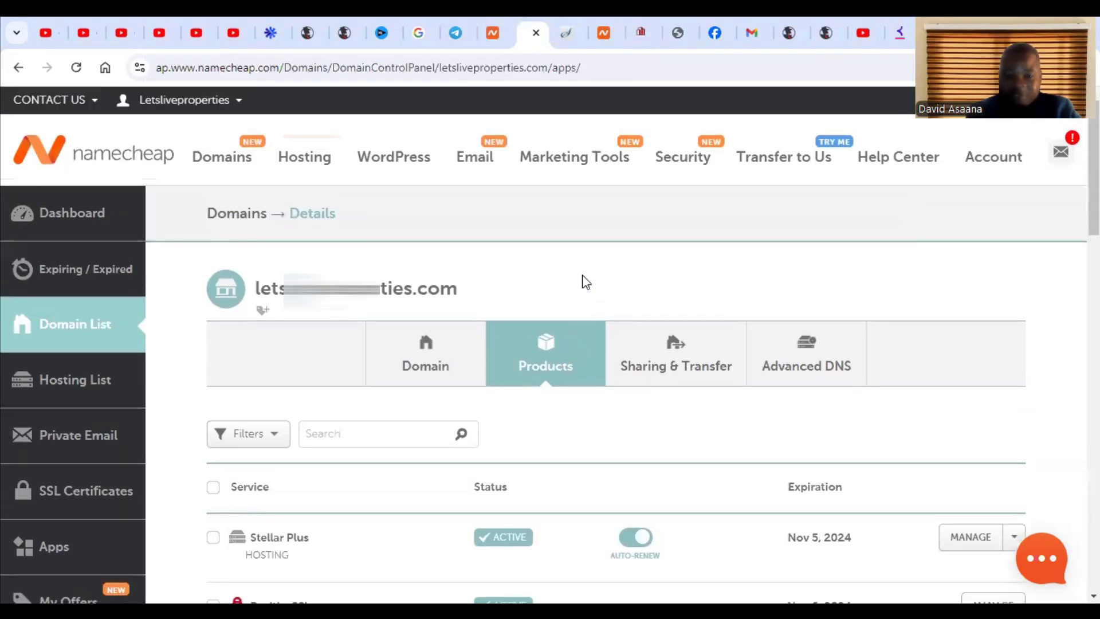
pyautogui.scroll(-5, 585, 282)
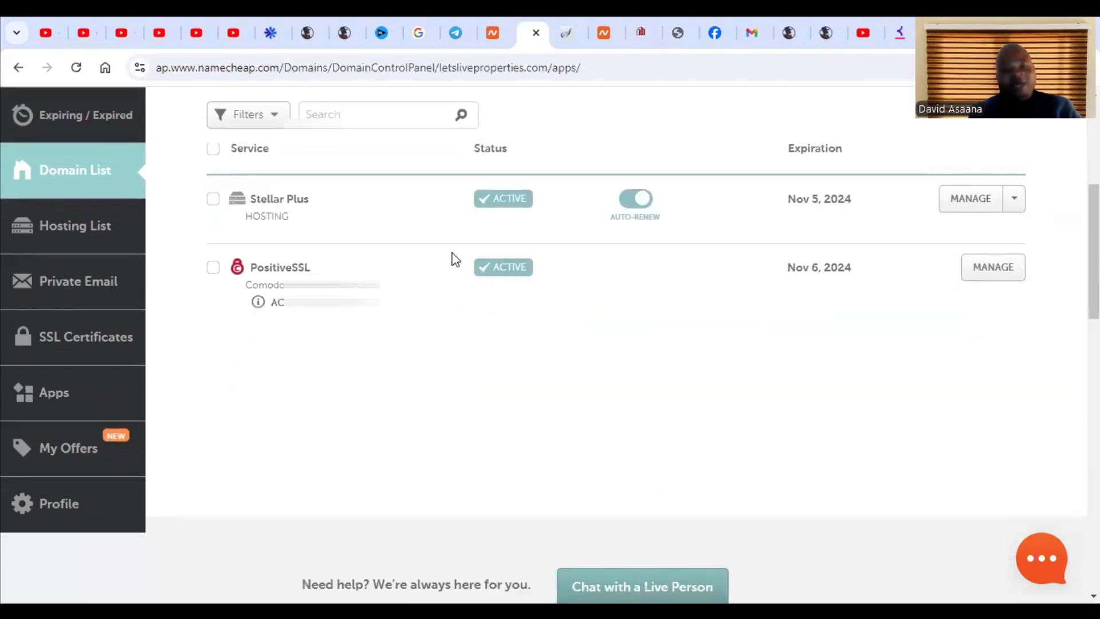
pyautogui.scroll(5, 453, 258)
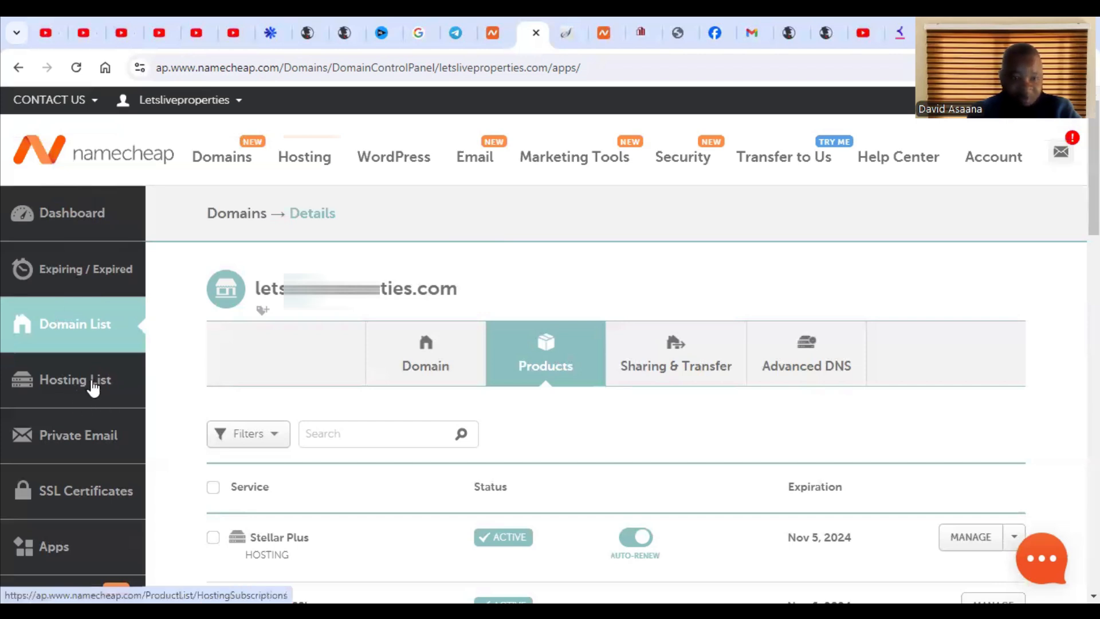
pyautogui.scroll(-1, 110, 375)
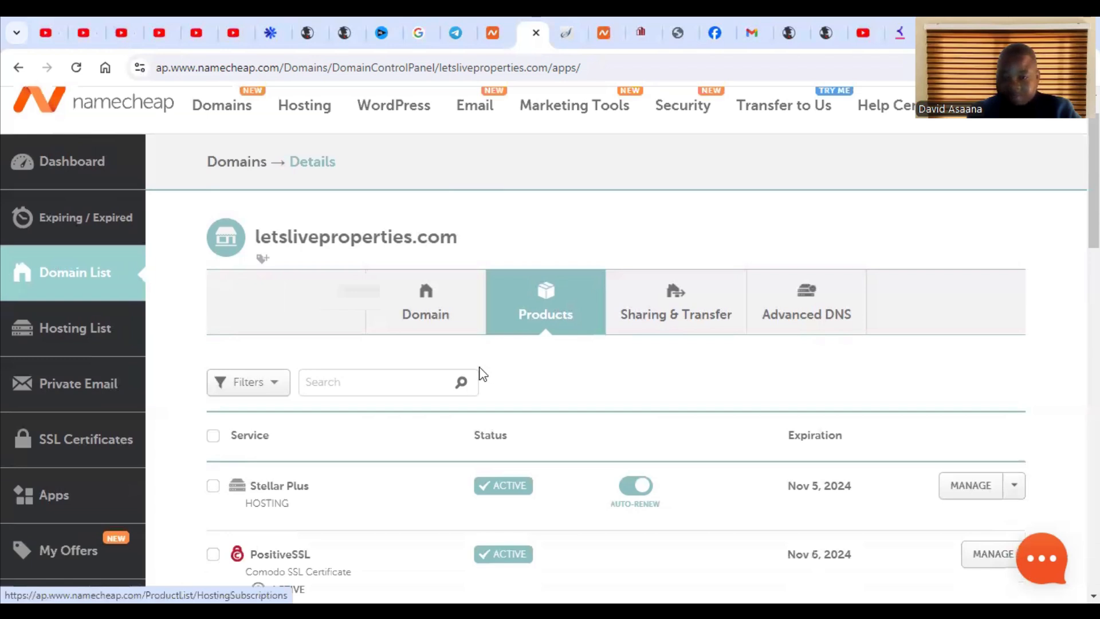
pyautogui.scroll(-3, 484, 344)
pyautogui.scroll(3, 904, 464)
pyautogui.scroll(-2, 999, 361)
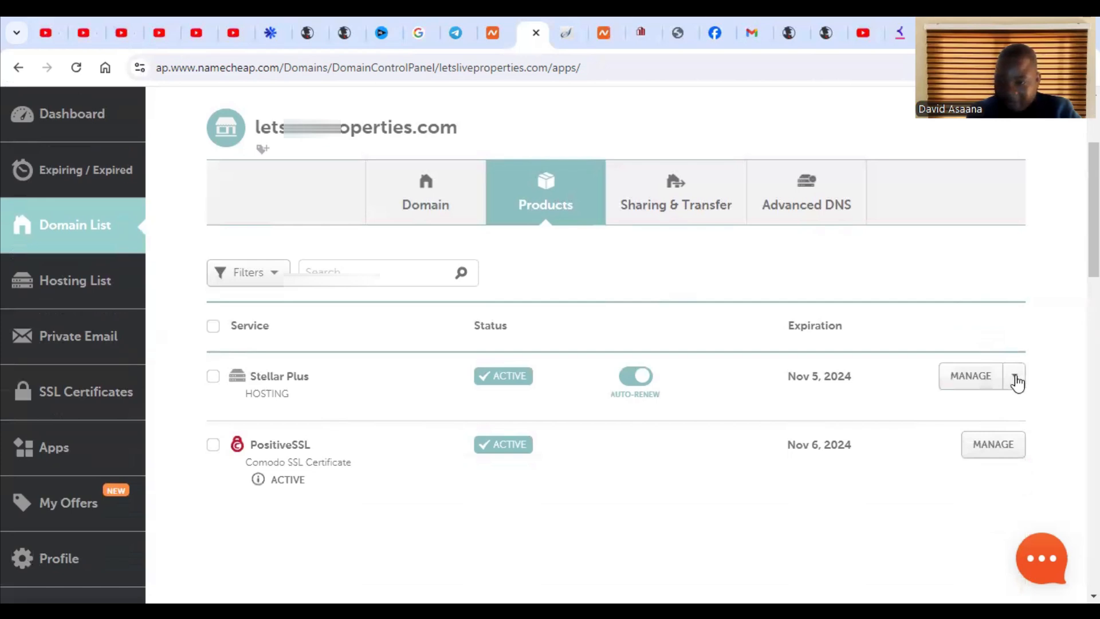
pyautogui.click(982, 409)
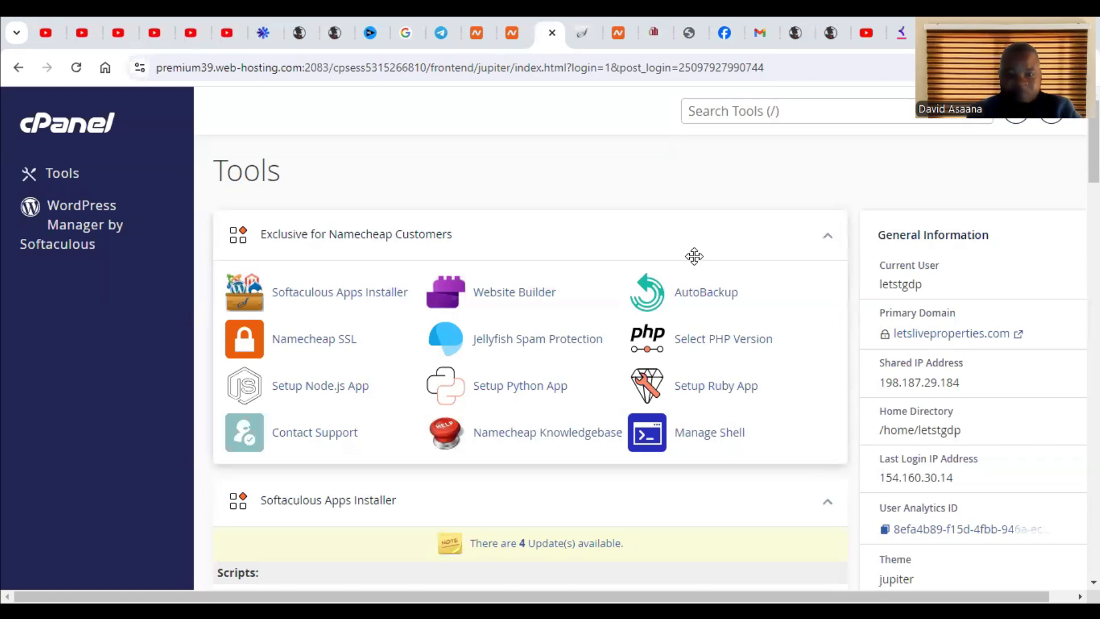
# - Open the Domains tool in cPanel and look through the list of hosted domains
pyautogui.scroll(-14, 517, 304)
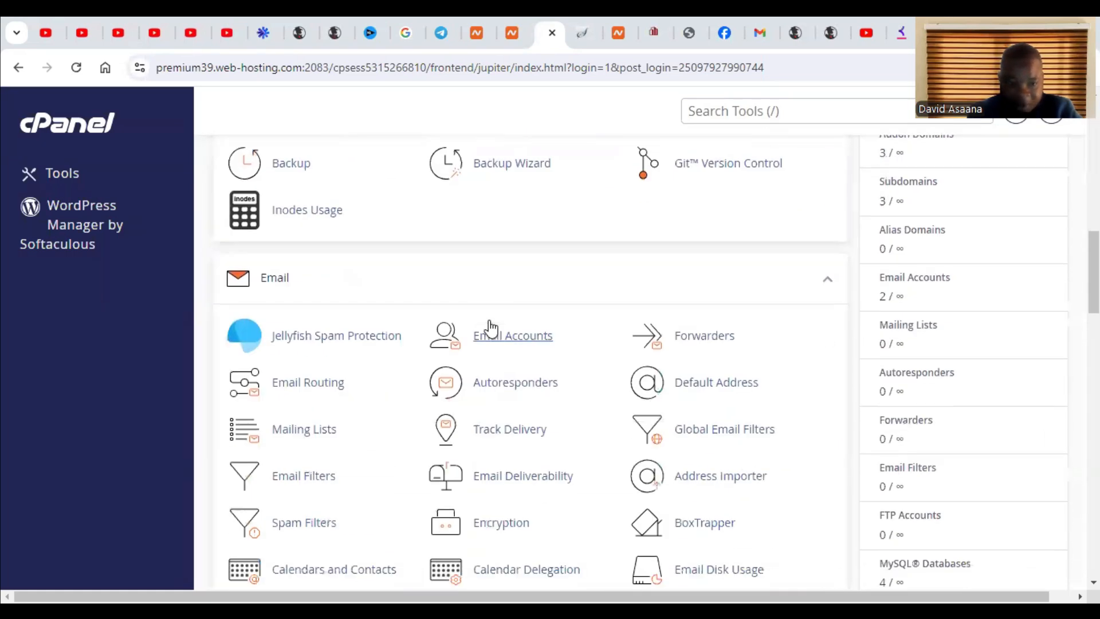
pyautogui.scroll(-12, 492, 328)
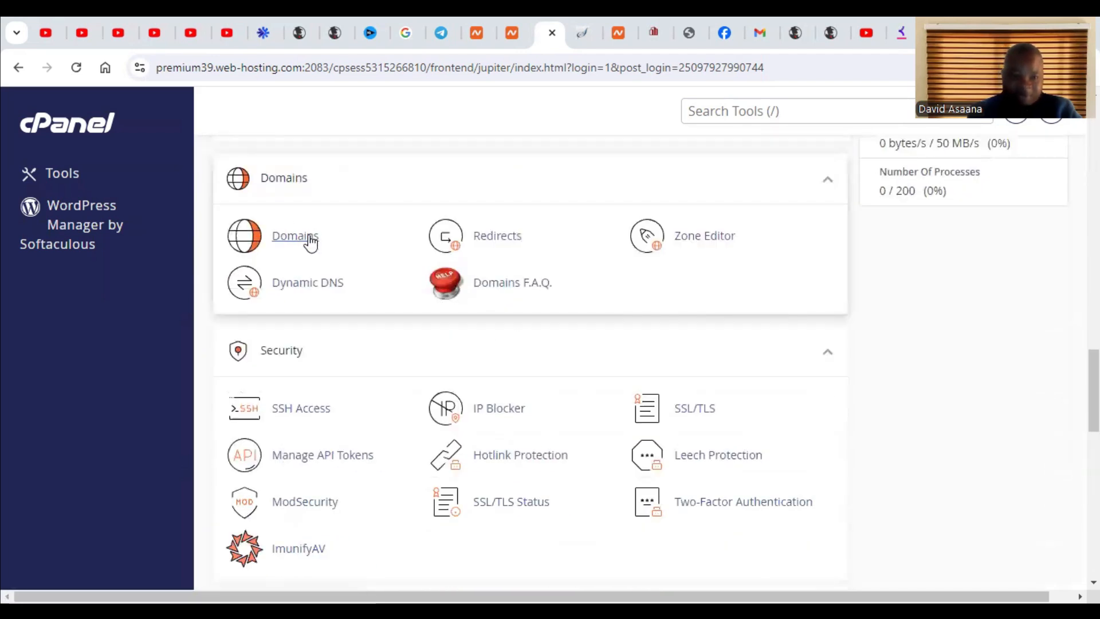
pyautogui.scroll(1, 309, 240)
pyautogui.click(298, 318)
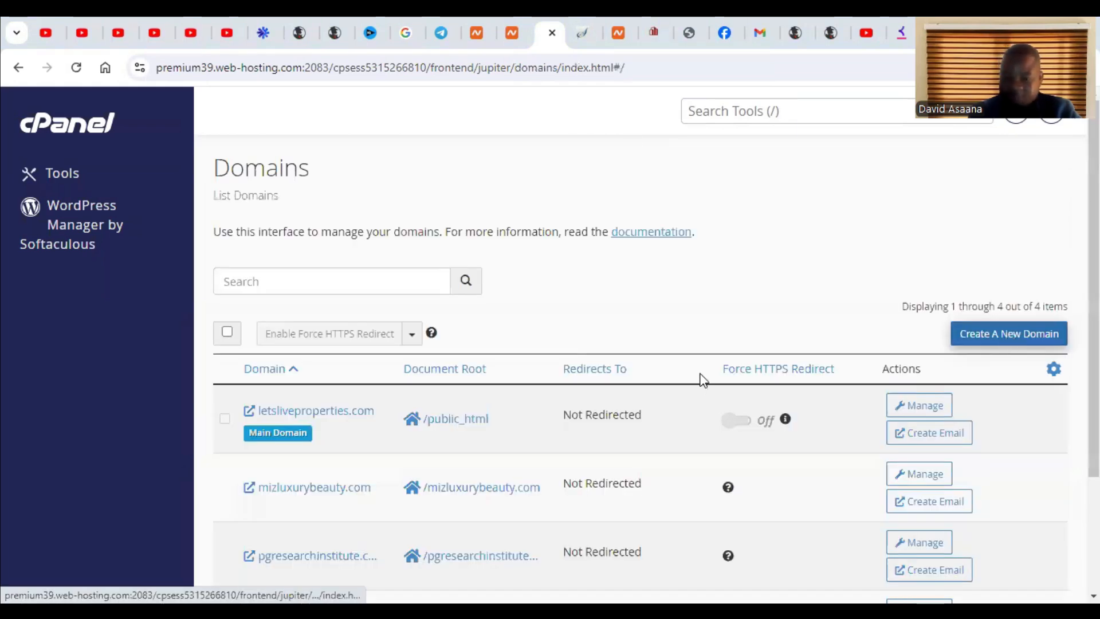
pyautogui.scroll(-3, 312, 405)
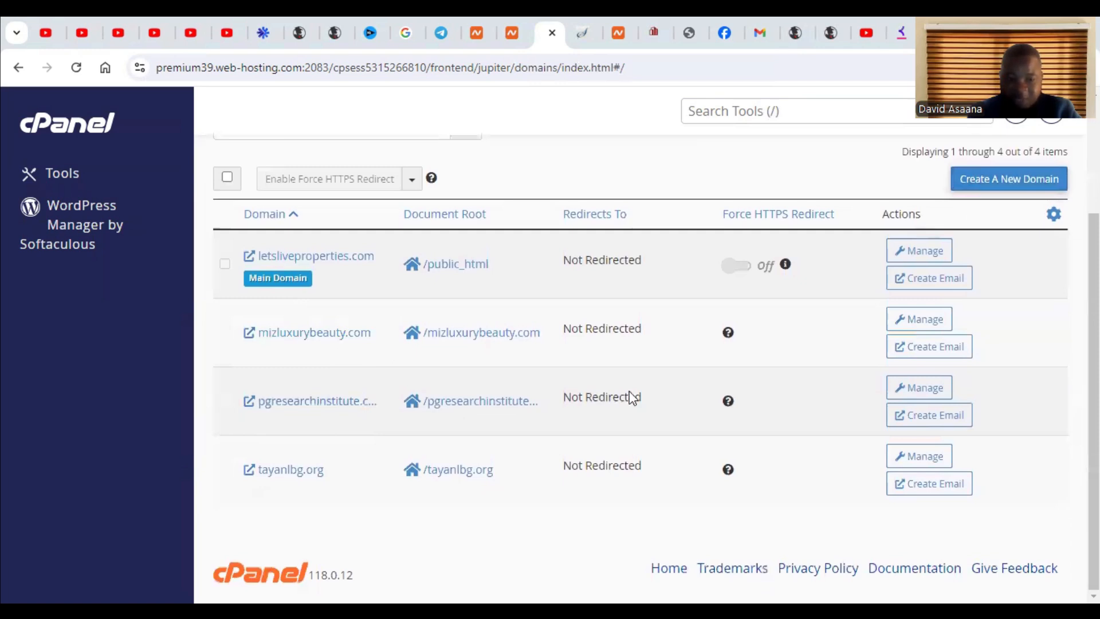
pyautogui.scroll(3, 971, 252)
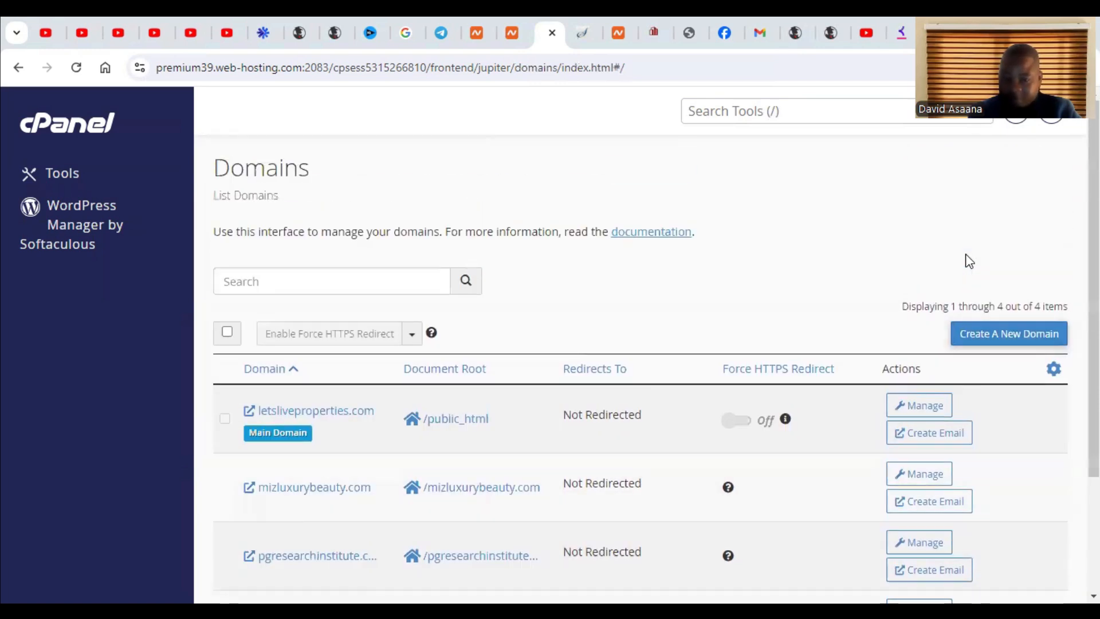
# - Open the form for creating a new domain, review its domain and document root fields, and return to the domain list
pyautogui.click(1015, 337)
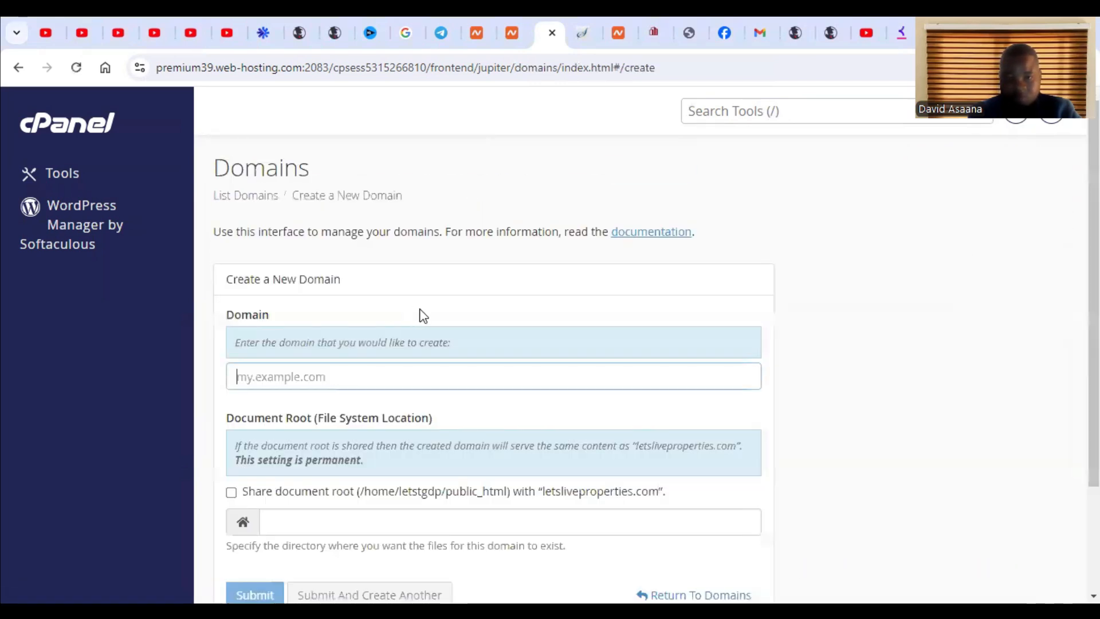
pyautogui.scroll(-2, 344, 346)
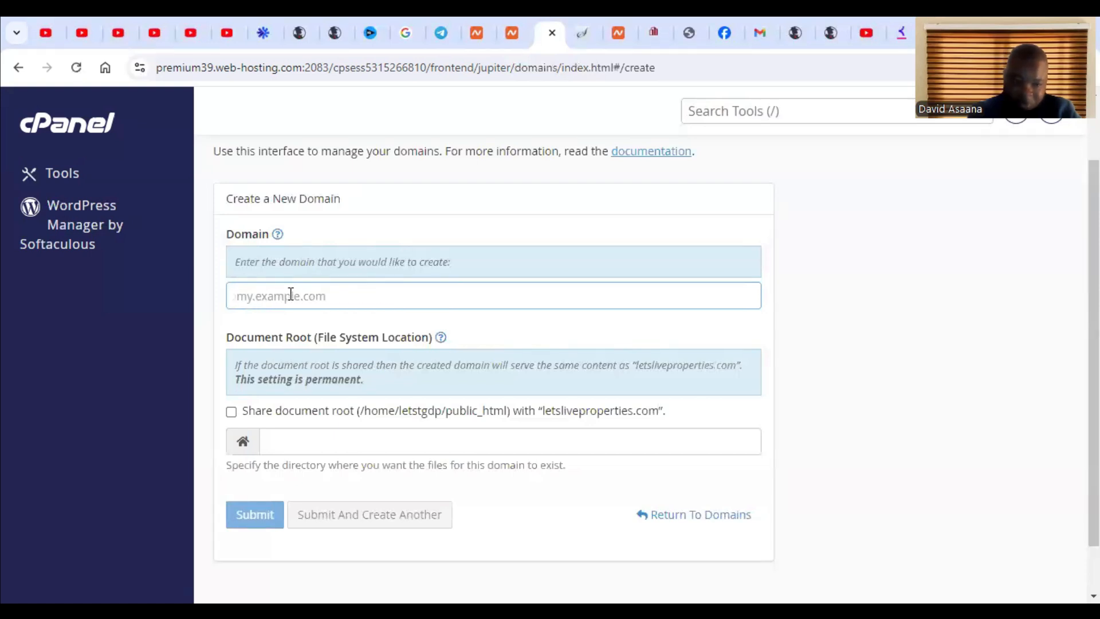
pyautogui.scroll(-1, 394, 326)
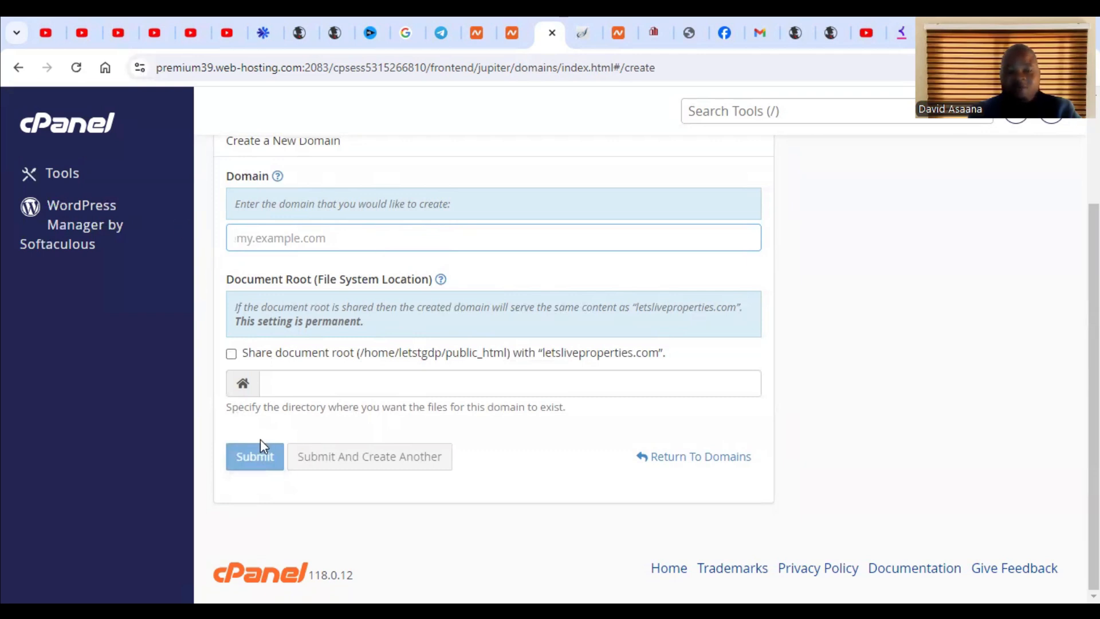
pyautogui.click(246, 455)
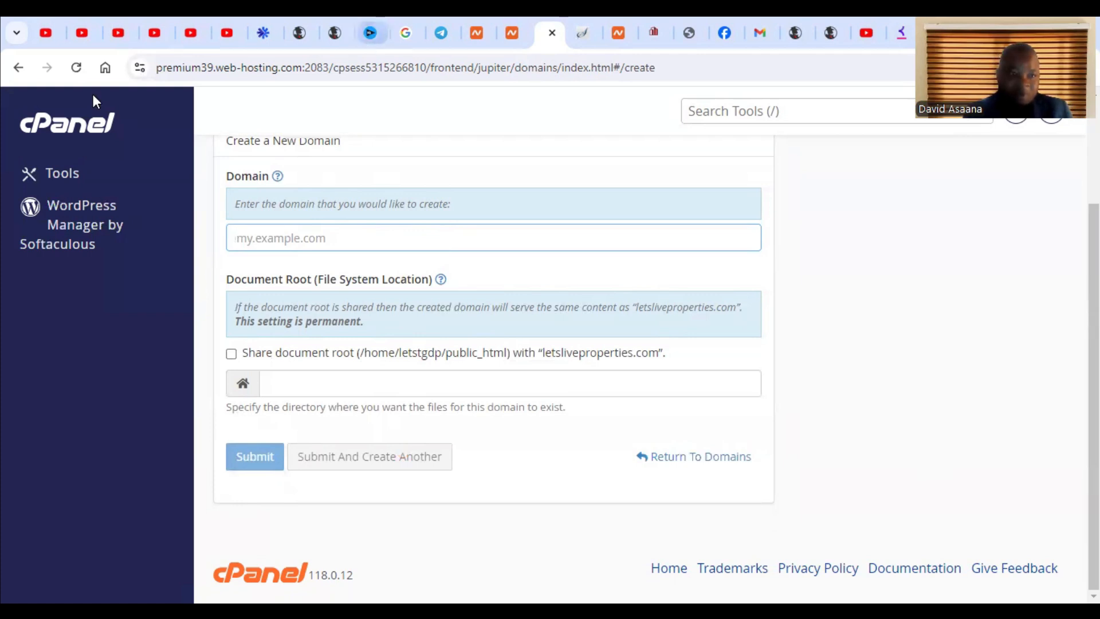
pyautogui.click(17, 67)
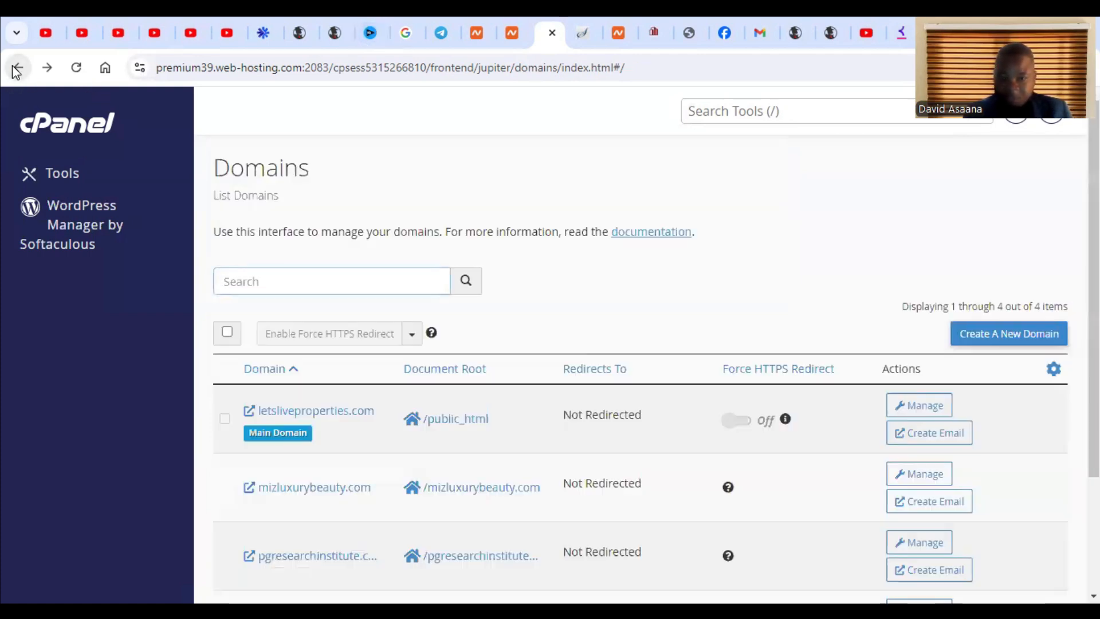
# - View the pgresearchinstitute.com website in a separate tab and return to the cPanel domain list
pyautogui.scroll(-3, 382, 361)
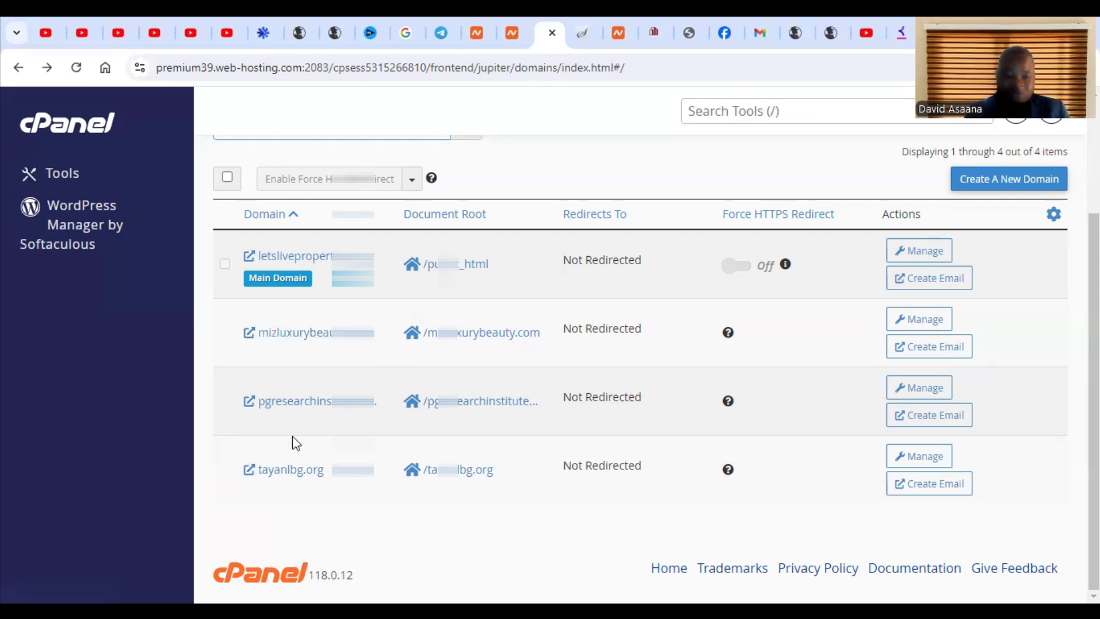
pyautogui.rightClick(296, 404)
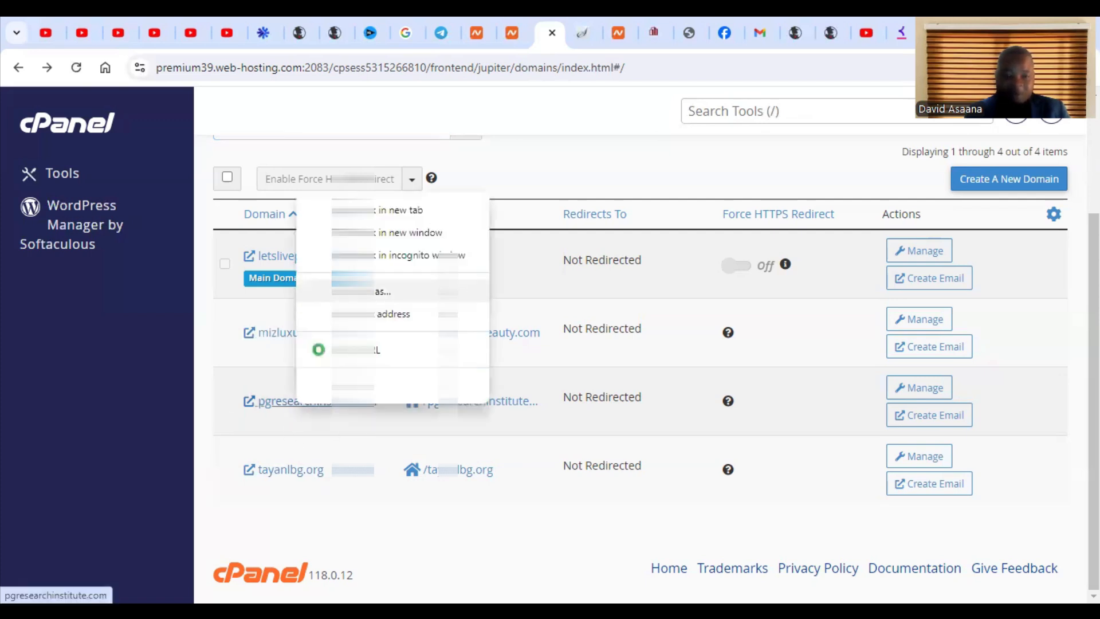
pyautogui.click(388, 210)
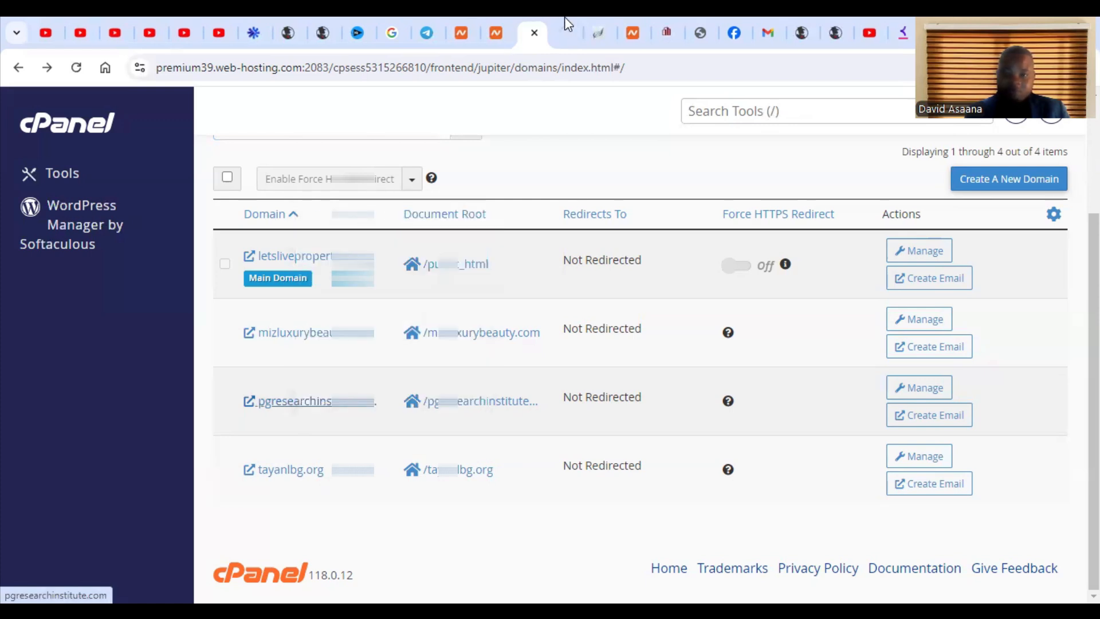
pyautogui.click(570, 33)
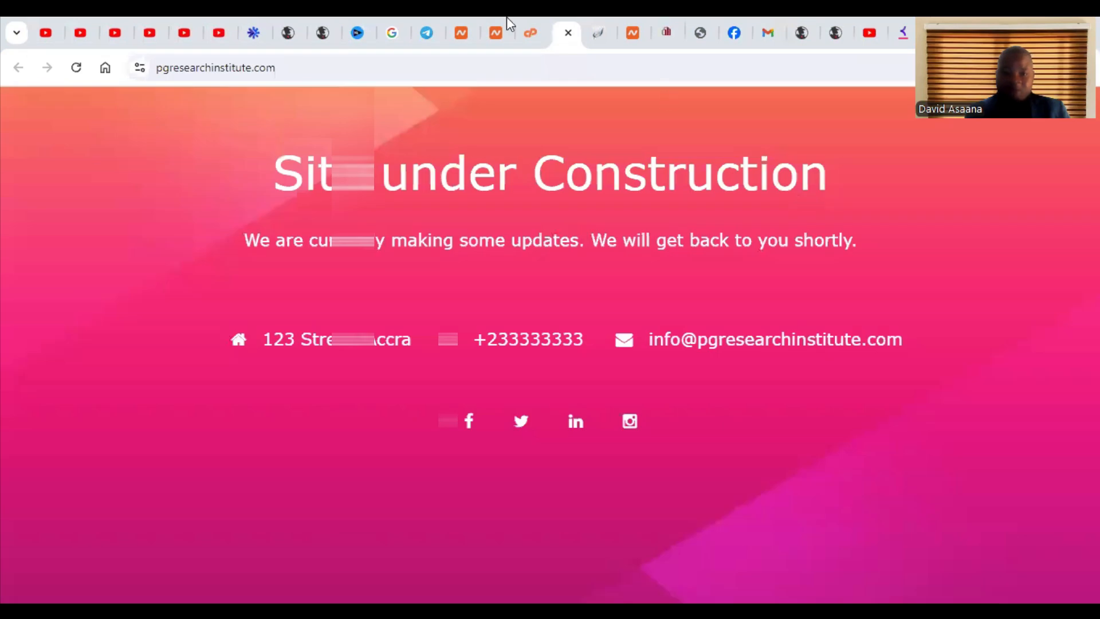
pyautogui.click(528, 23)
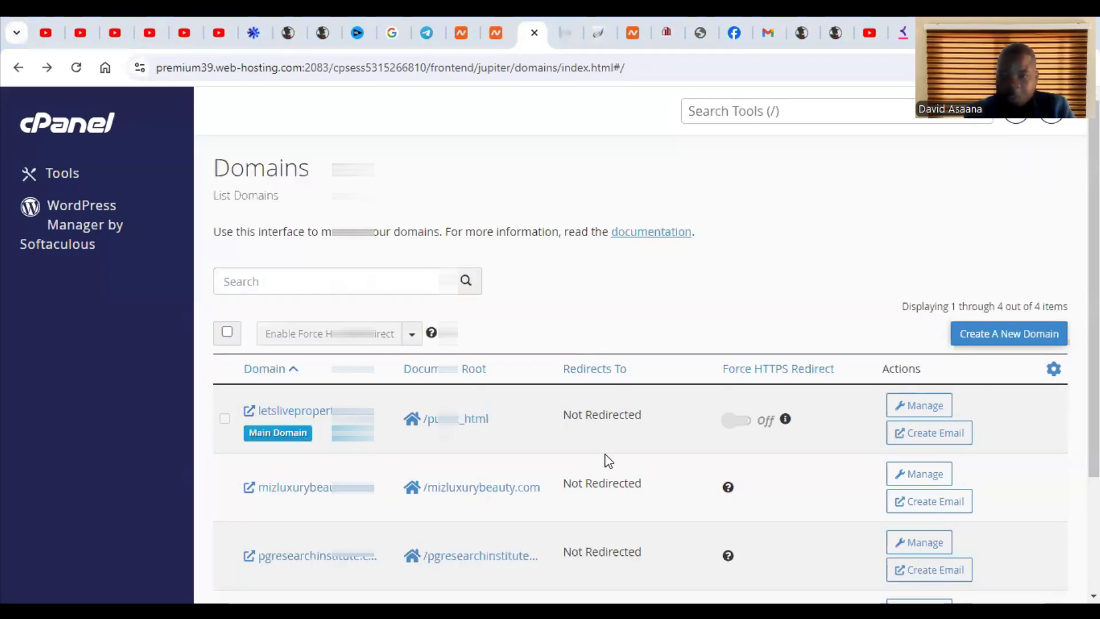
pyautogui.scroll(-1, 607, 459)
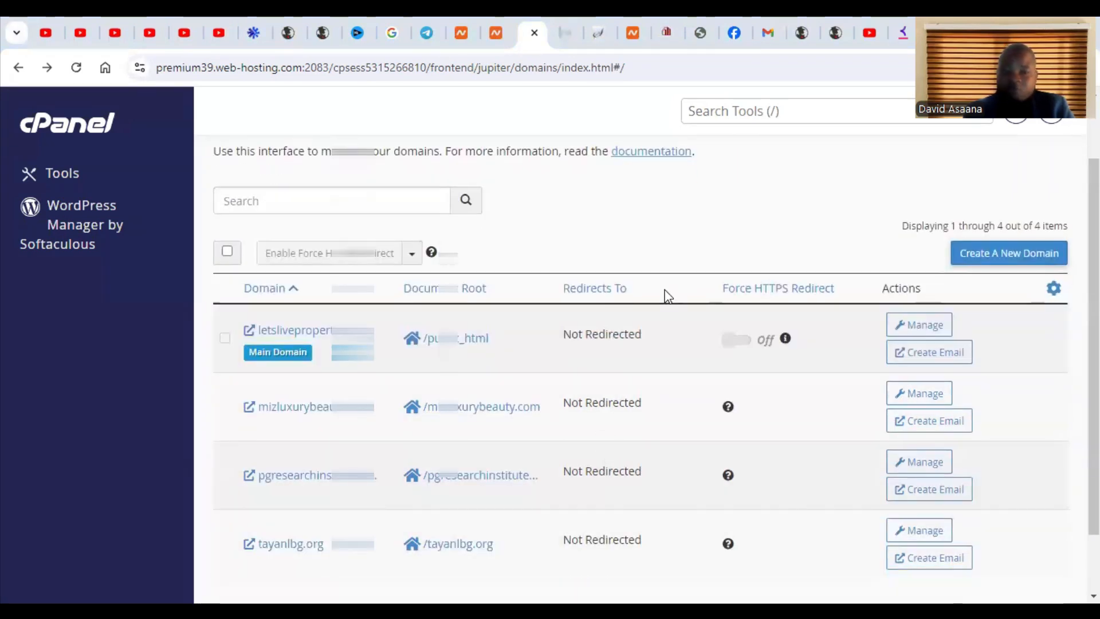
# - Go back to the cPanel tools and open the WordPress page of the Softaculous Apps Installer
pyautogui.click(19, 73)
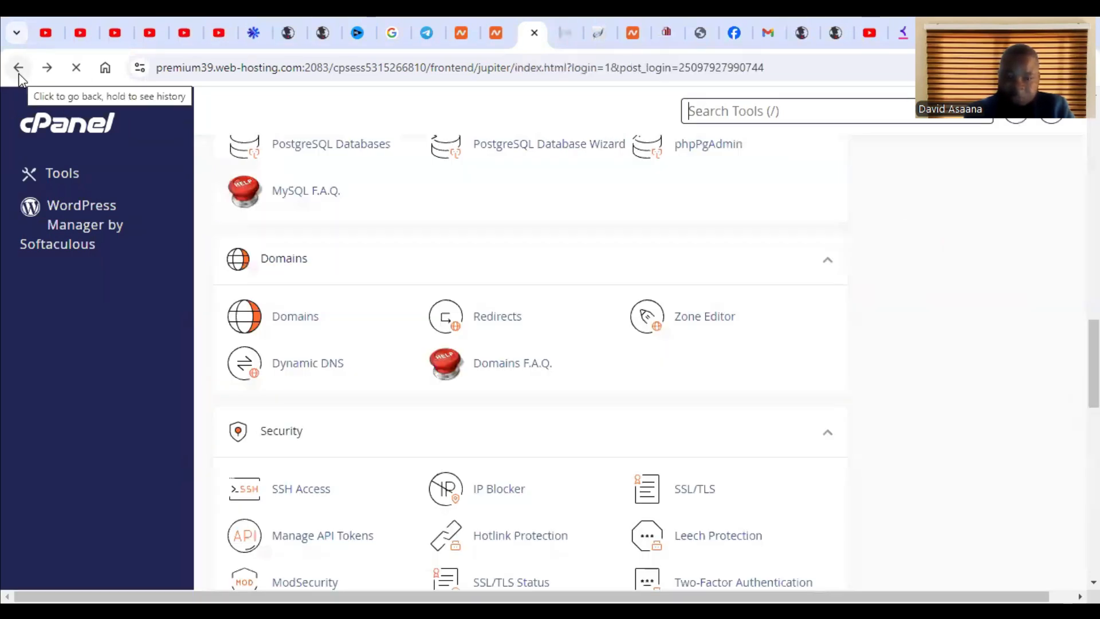
pyautogui.scroll(20, 399, 401)
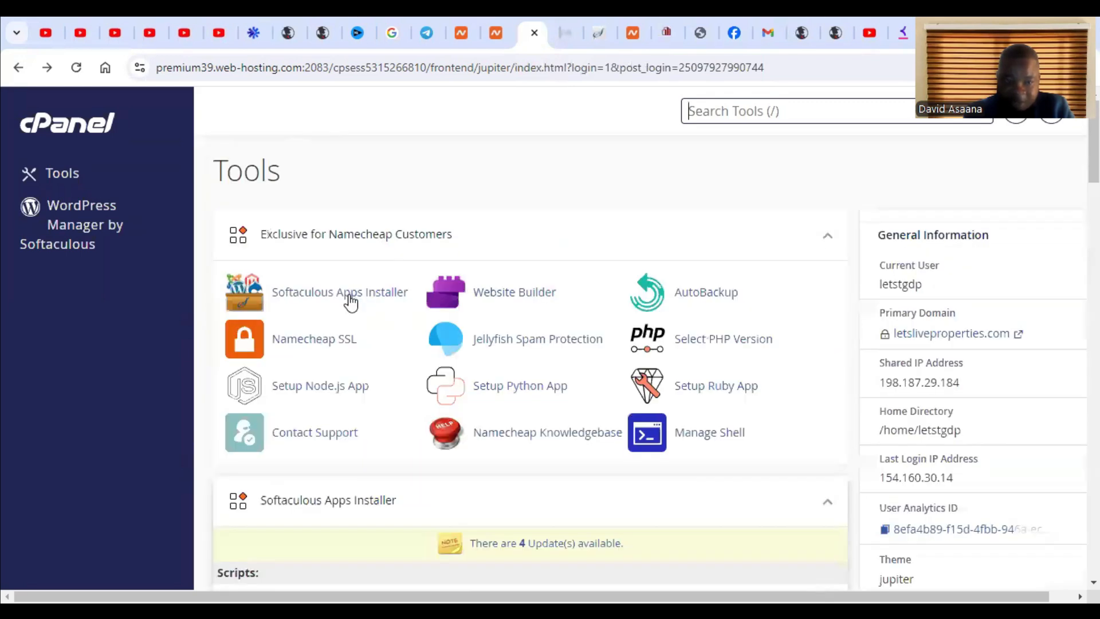
pyautogui.scroll(-5, 352, 302)
pyautogui.click(274, 332)
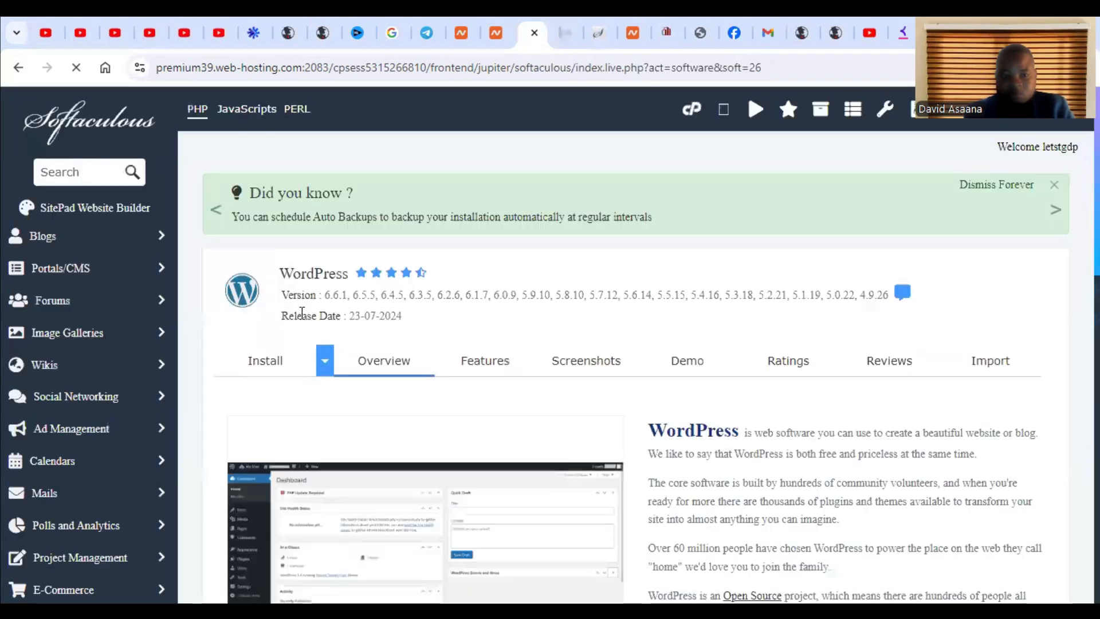
# - Examine the current WordPress installations listed below the overview
pyautogui.scroll(-4, 274, 328)
pyautogui.scroll(-8, 442, 307)
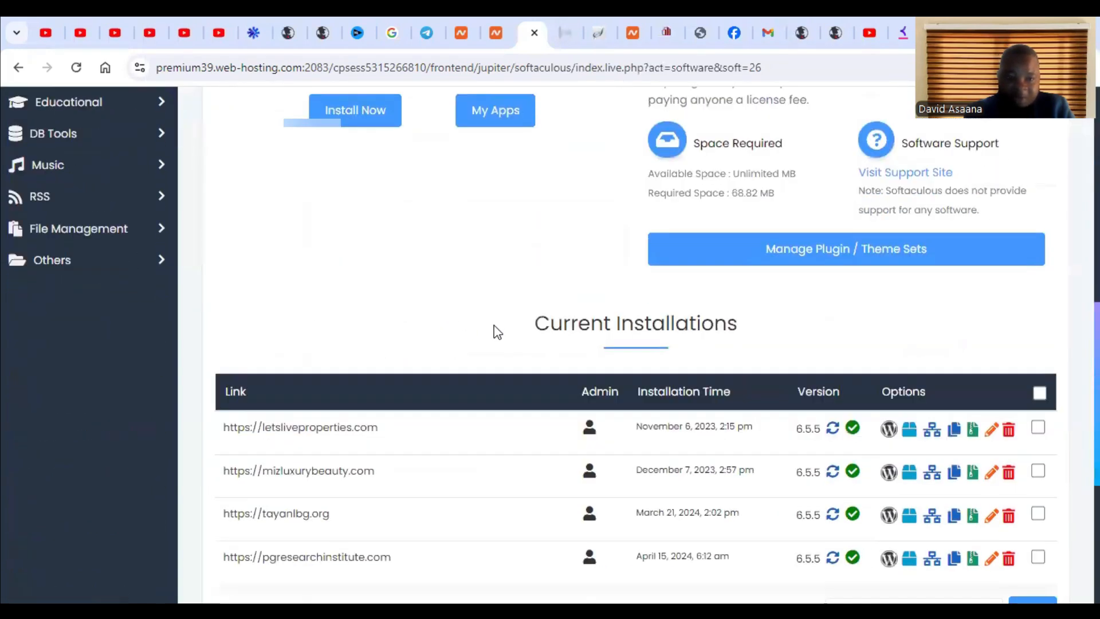
pyautogui.scroll(-1, 451, 347)
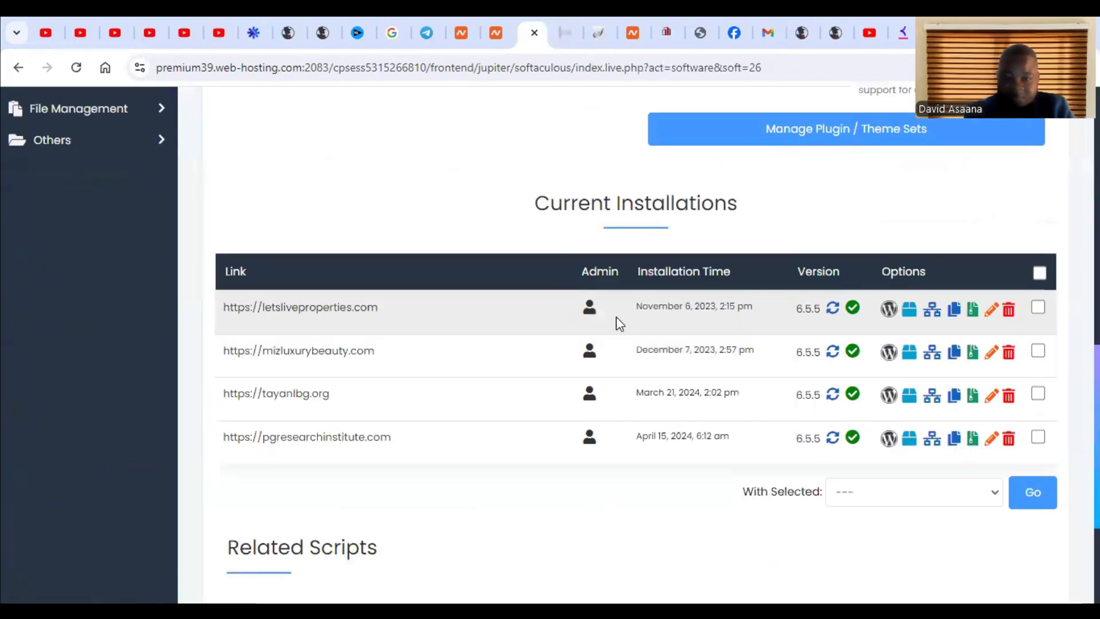
pyautogui.scroll(10, 628, 432)
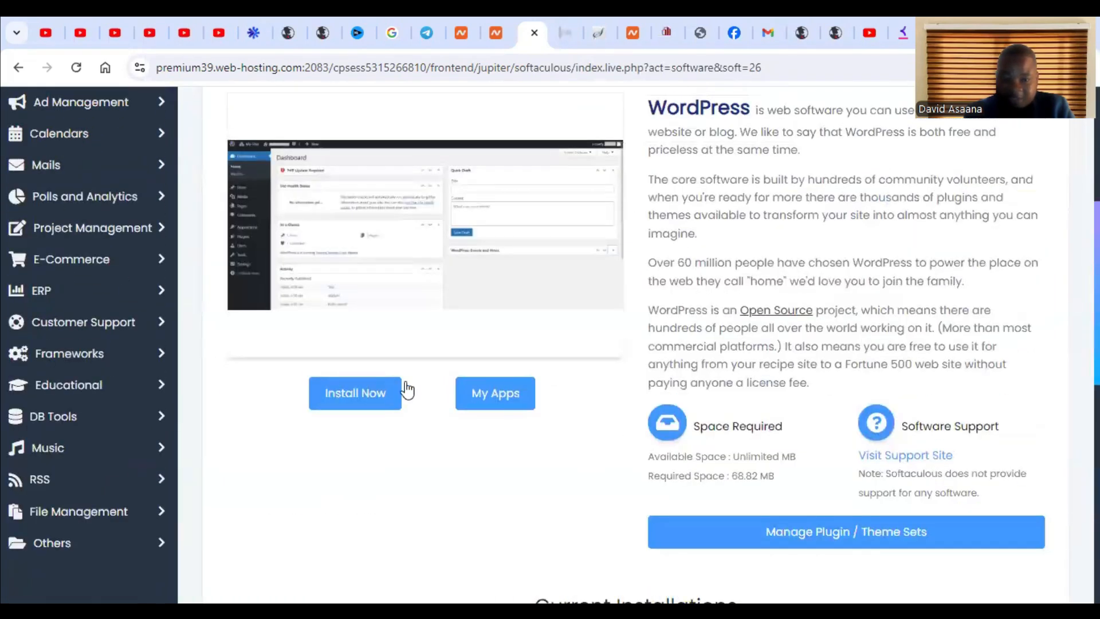
# - Start a new WordPress installation and choose tayanlbg.org as its domain
pyautogui.click(361, 406)
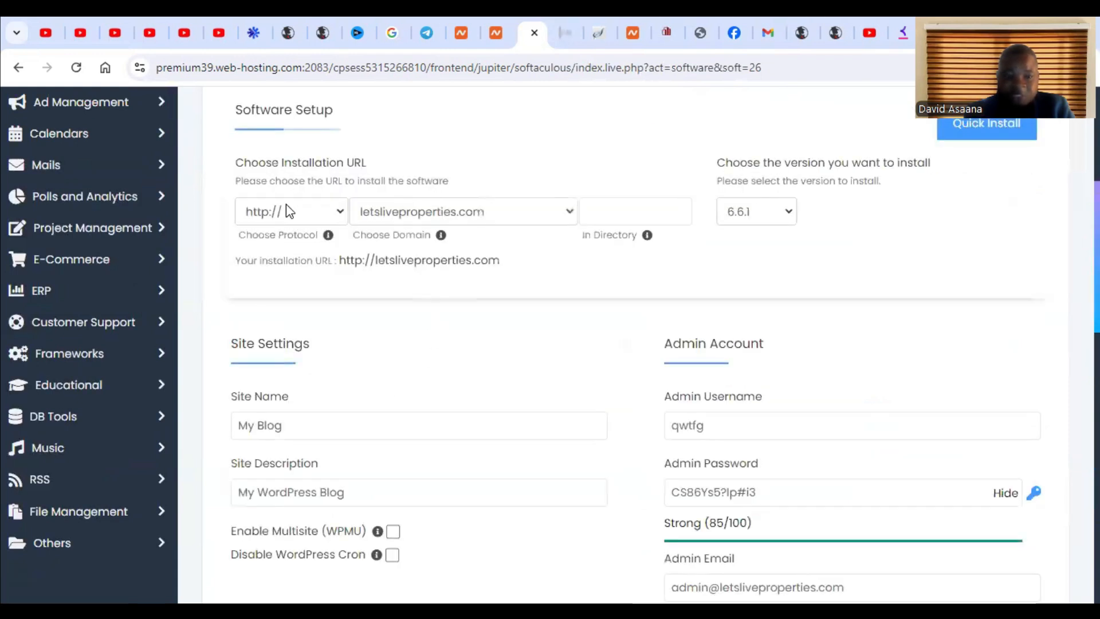
pyautogui.click(484, 222)
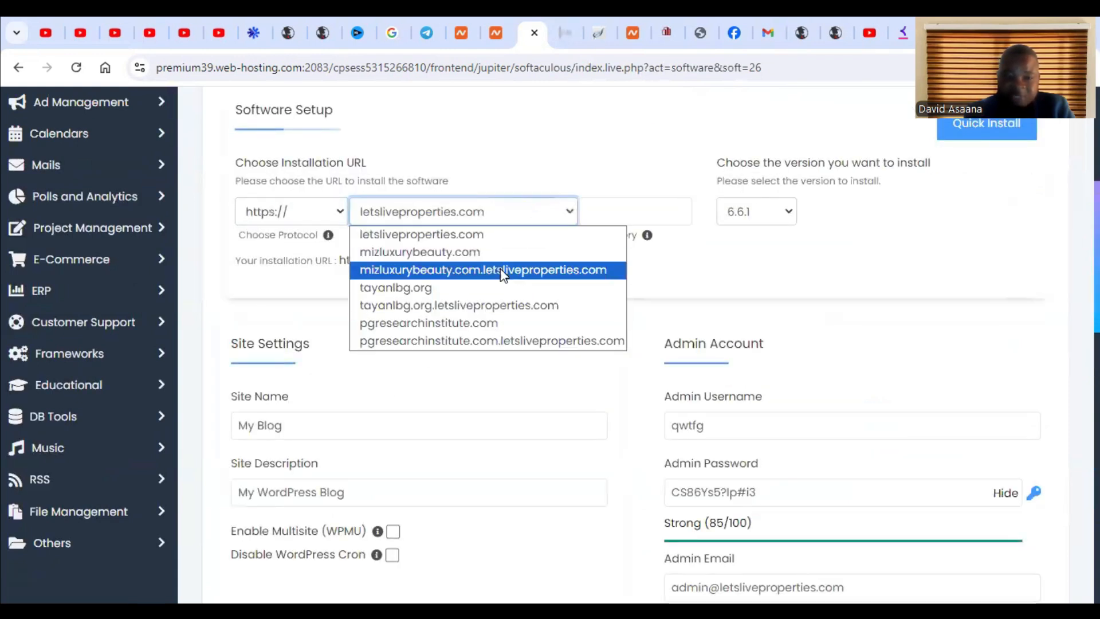
pyautogui.click(439, 289)
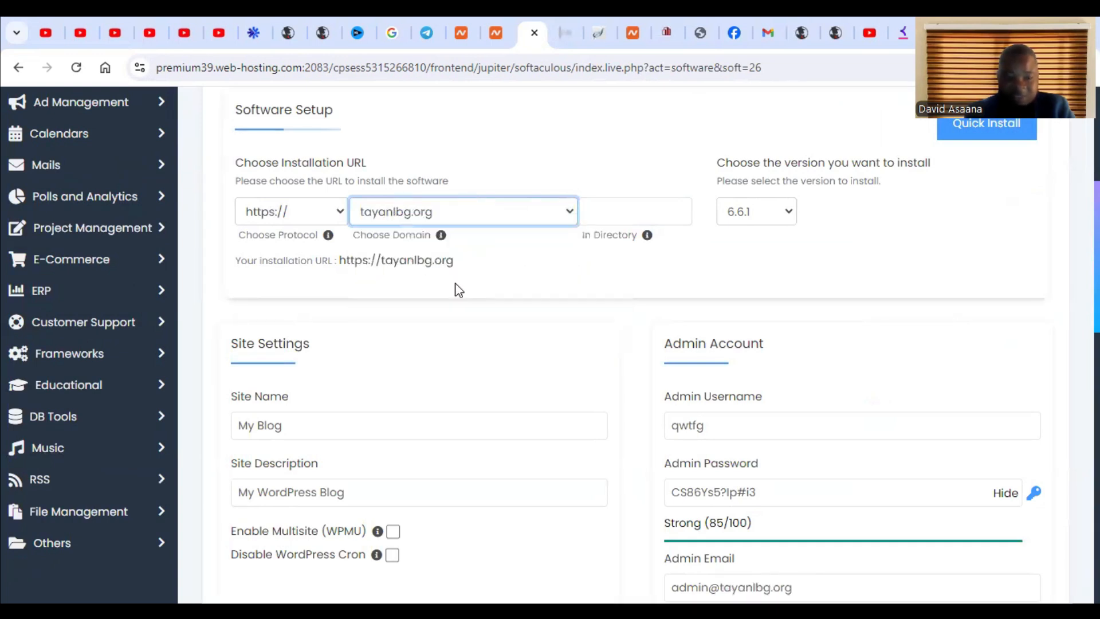
# - Review the site name, site description and admin username fields of the WordPress installation form
pyautogui.scroll(-3, 455, 287)
pyautogui.click(314, 258)
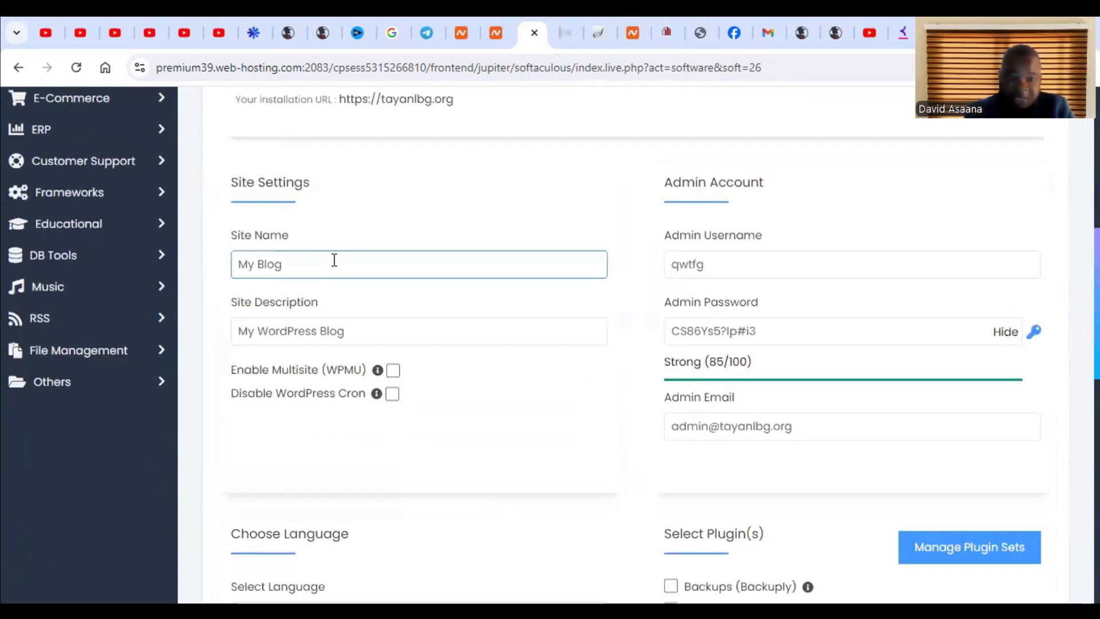
pyautogui.click(304, 324)
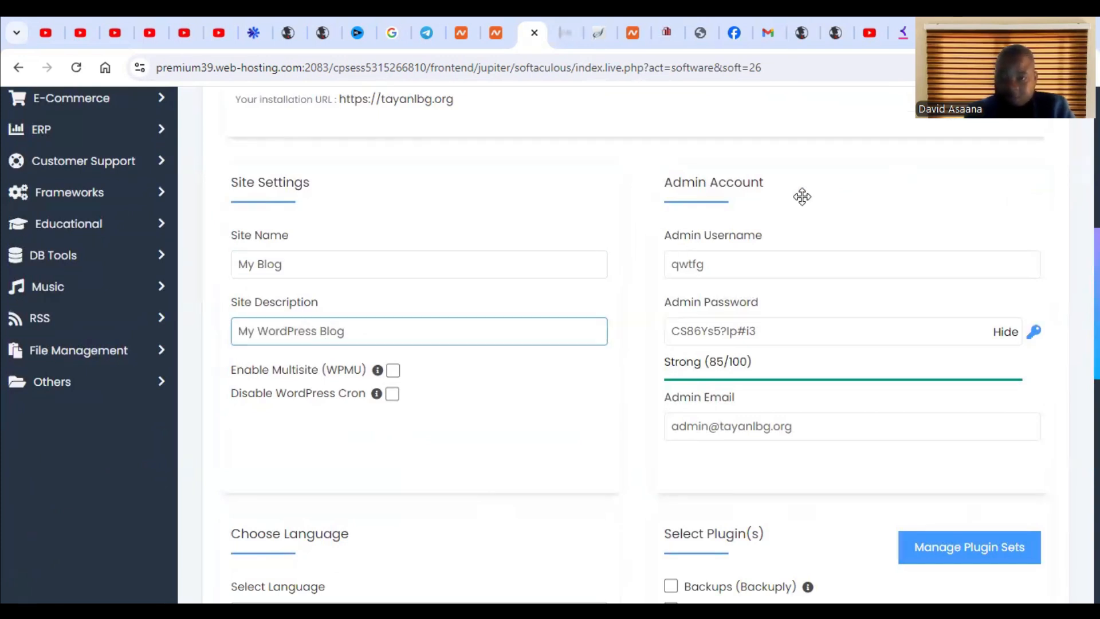
pyautogui.click(750, 252)
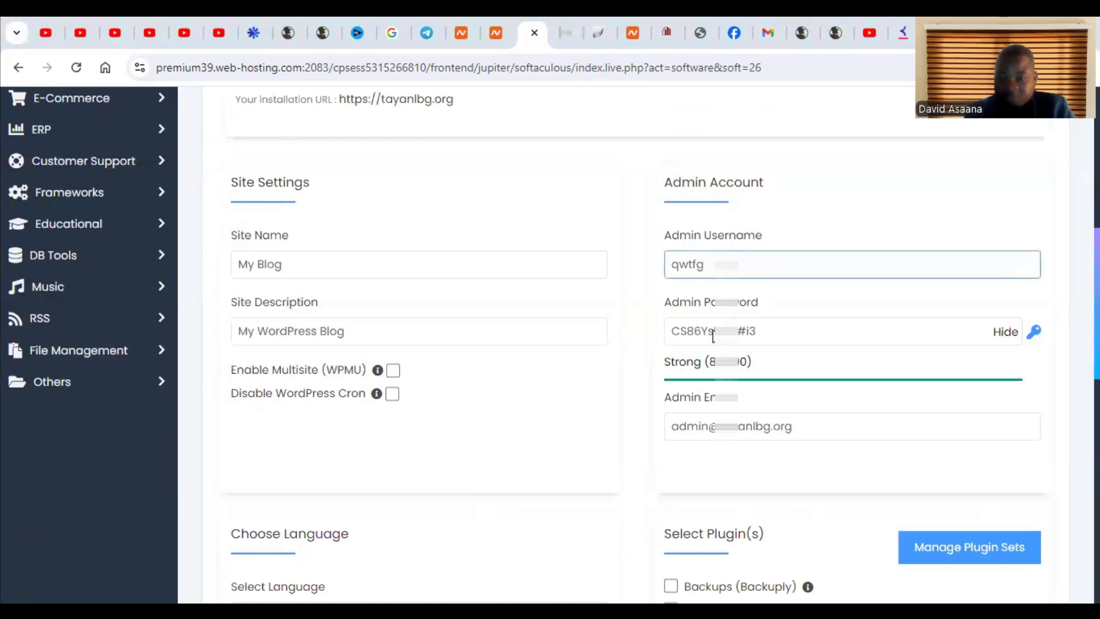
# - Examine the rest of the WordPress installation form, including language, plugins, advanced options and theme, and return to the software setup
pyautogui.scroll(-7, 573, 309)
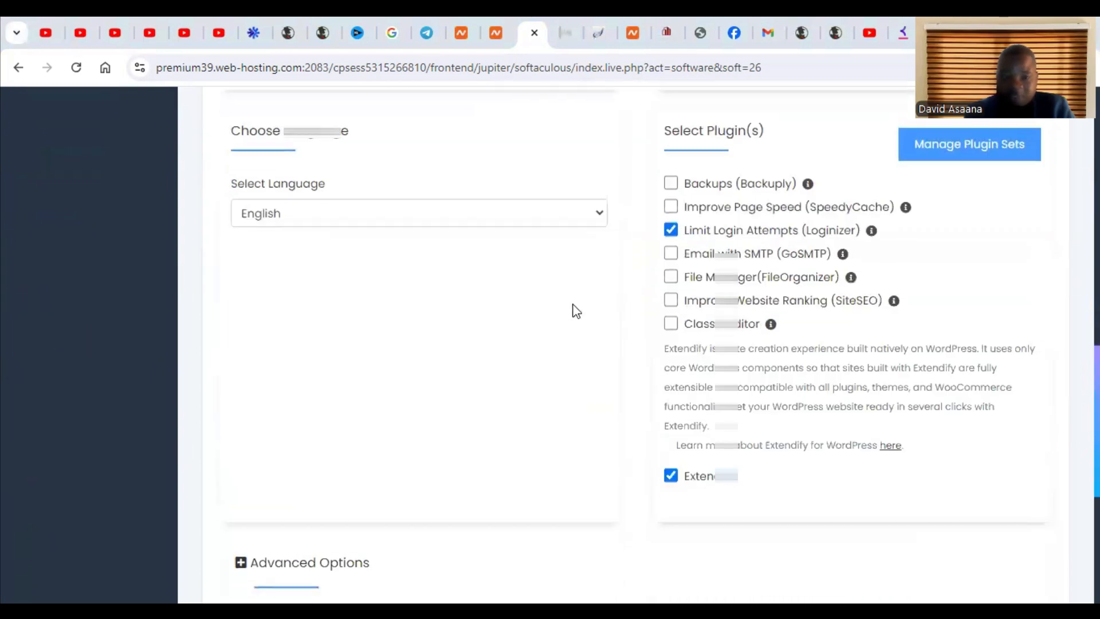
pyautogui.scroll(8, 997, 394)
pyautogui.scroll(-3, 997, 393)
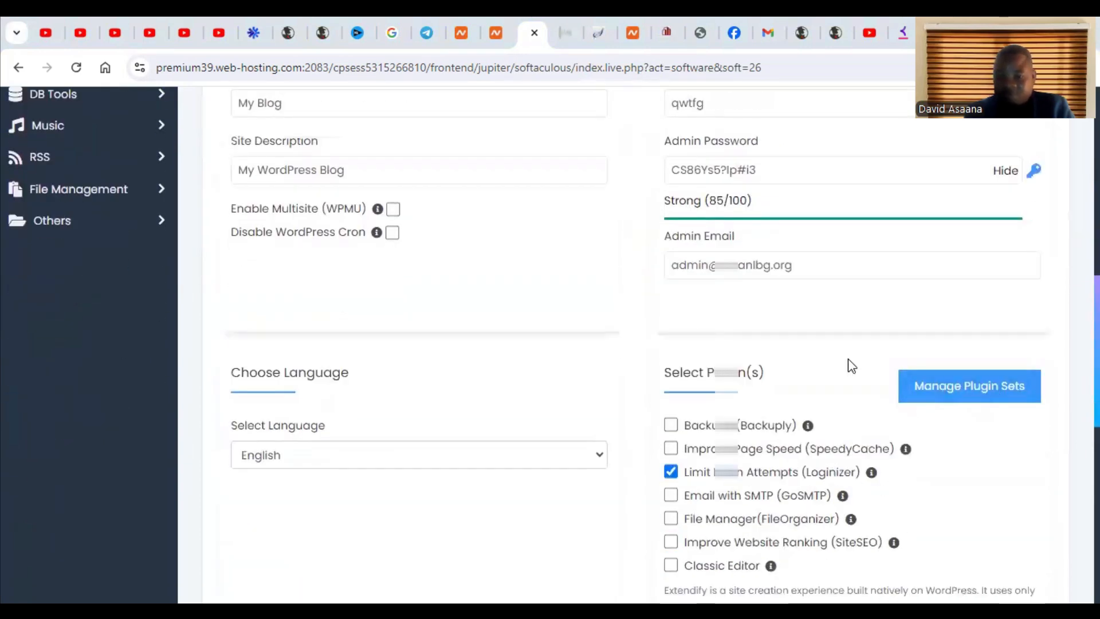
pyautogui.scroll(-7, 849, 363)
pyautogui.scroll(-3, 815, 404)
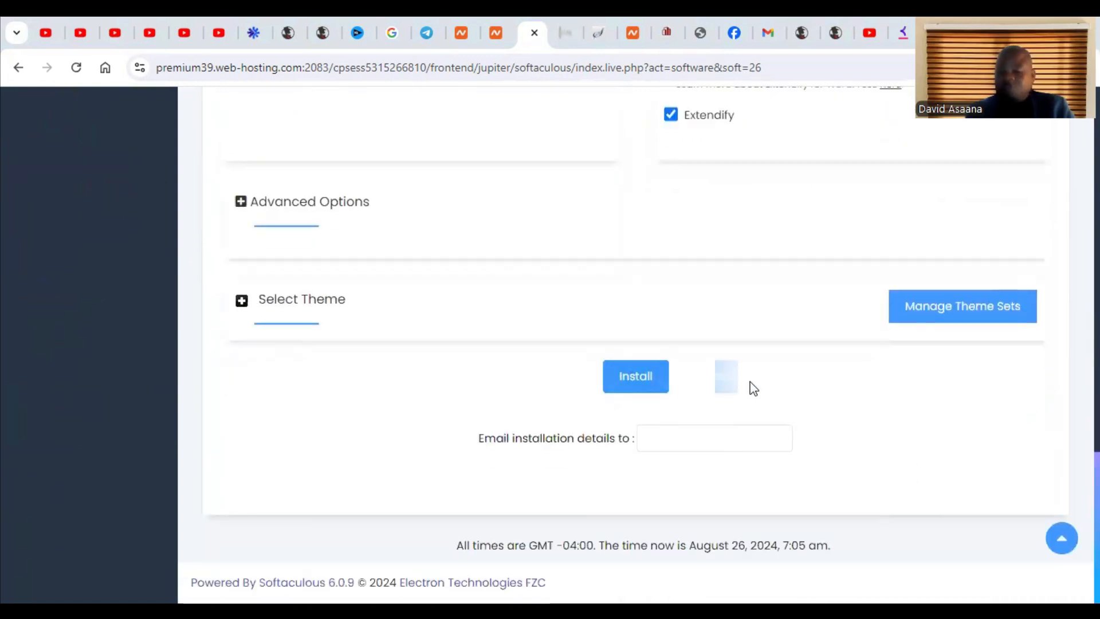
pyautogui.scroll(12, 826, 401)
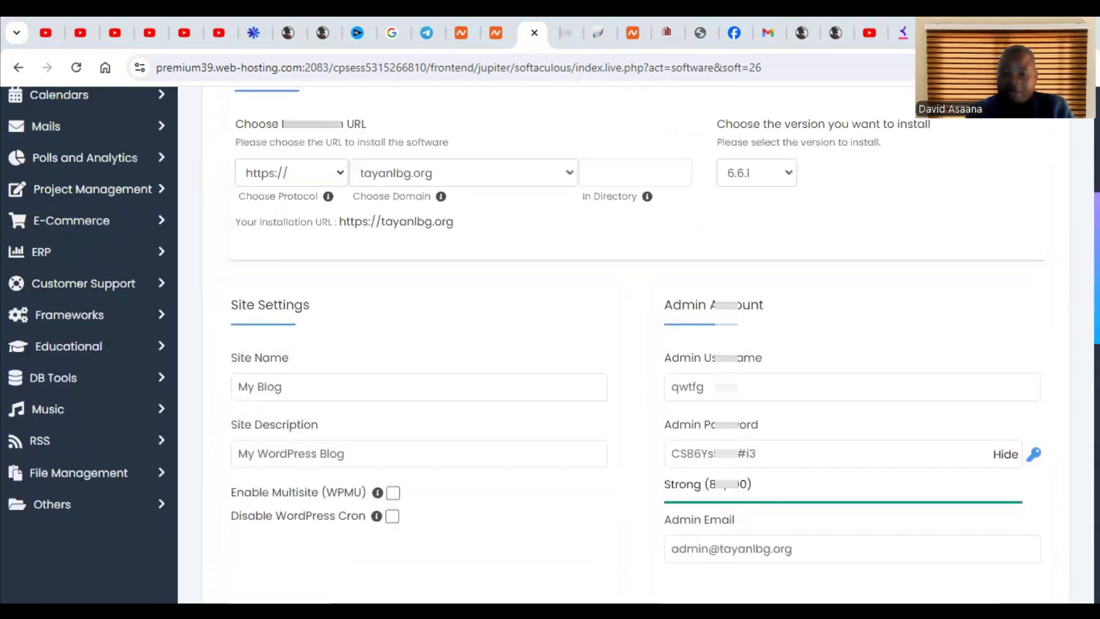
pyautogui.click(528, 422)
pyautogui.scroll(-3, 527, 421)
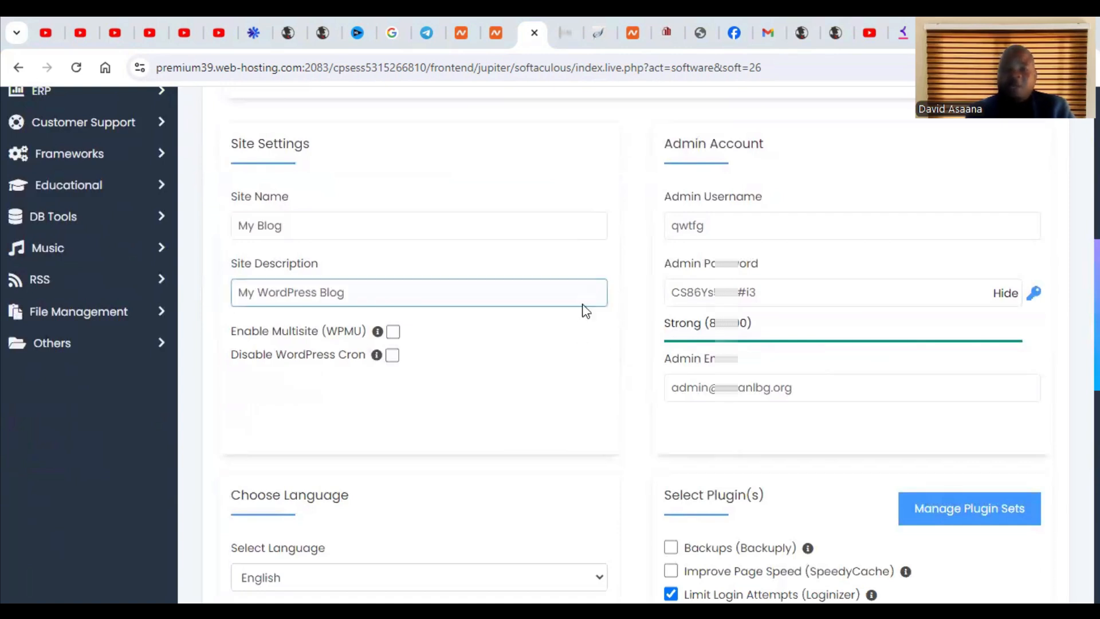
pyautogui.scroll(9, 581, 309)
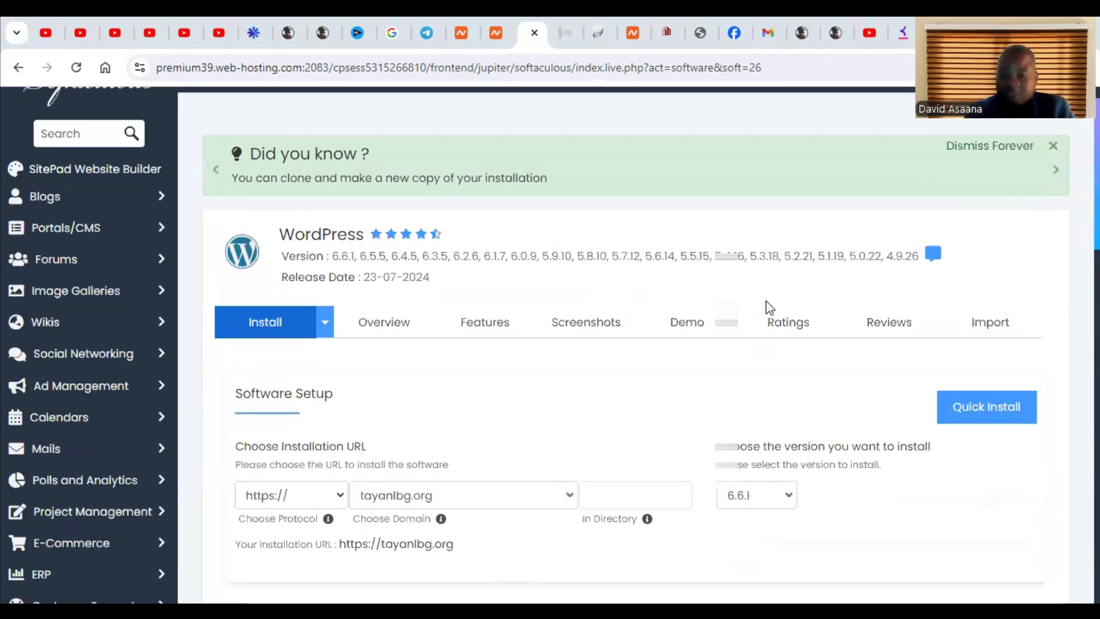
# - Go back to the cPanel tools and reopen the Softaculous WordPress page to view its current installations
pyautogui.click(19, 68)
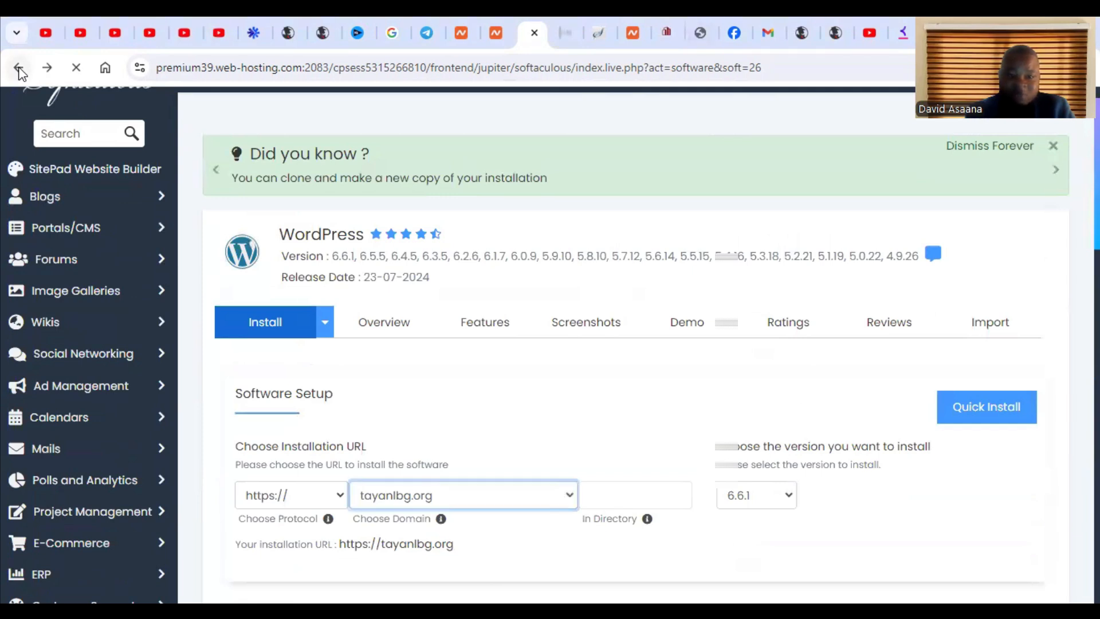
pyautogui.scroll(10, 428, 290)
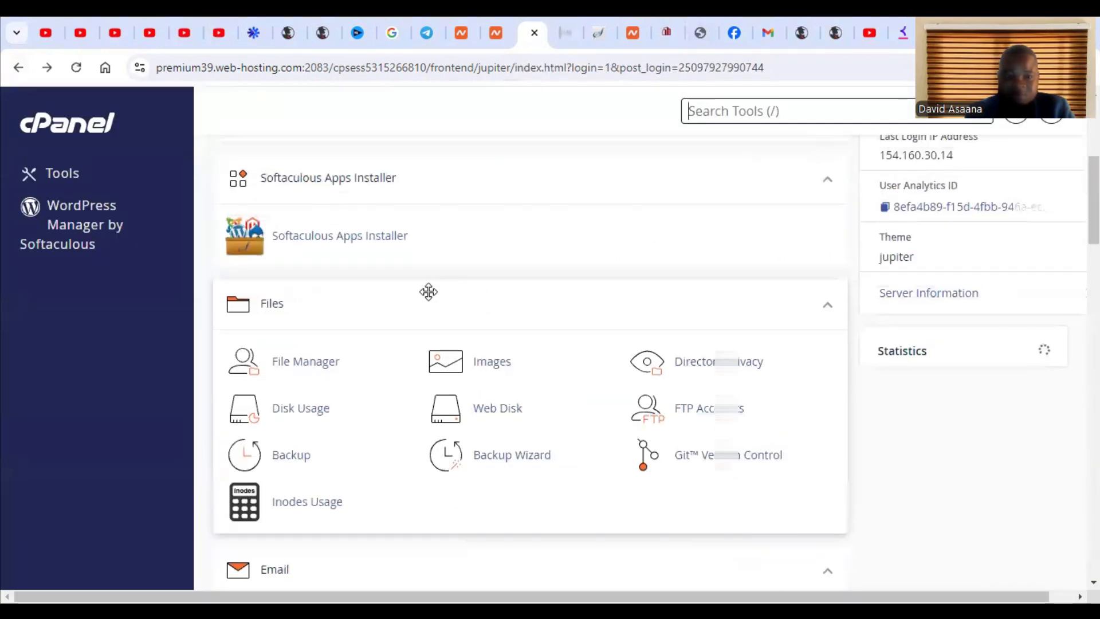
pyautogui.scroll(-6, 395, 319)
pyautogui.click(272, 246)
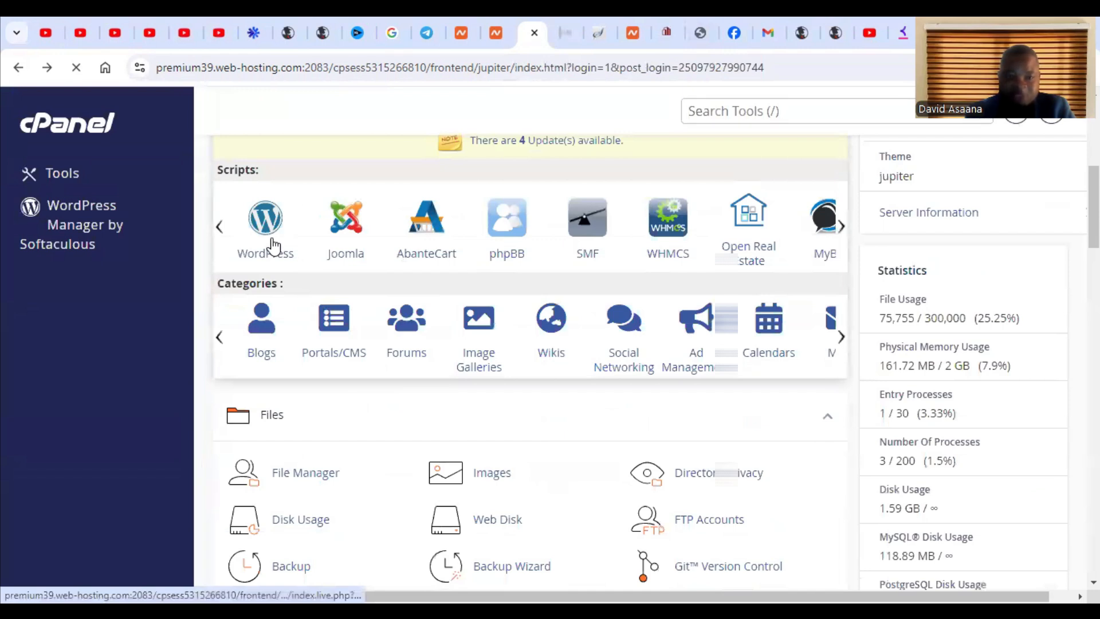
pyautogui.scroll(-6, 659, 372)
pyautogui.scroll(-7, 700, 371)
pyautogui.scroll(4, 552, 290)
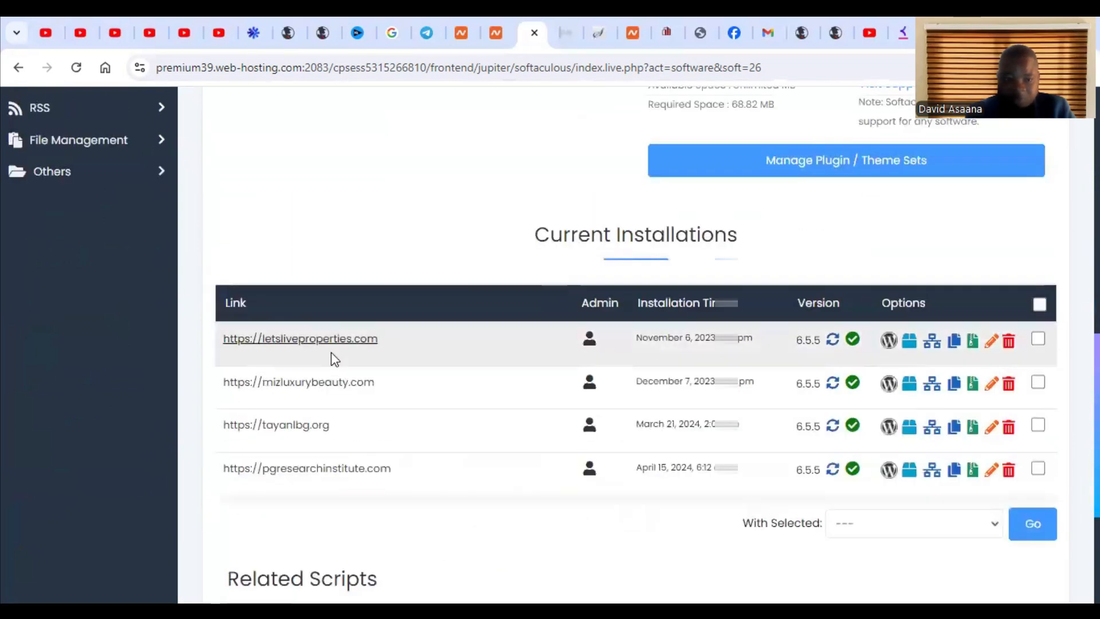
# - Open the colmakconstruction.com website in a new browser tab
pyautogui.hotkey('ctrl', 't')
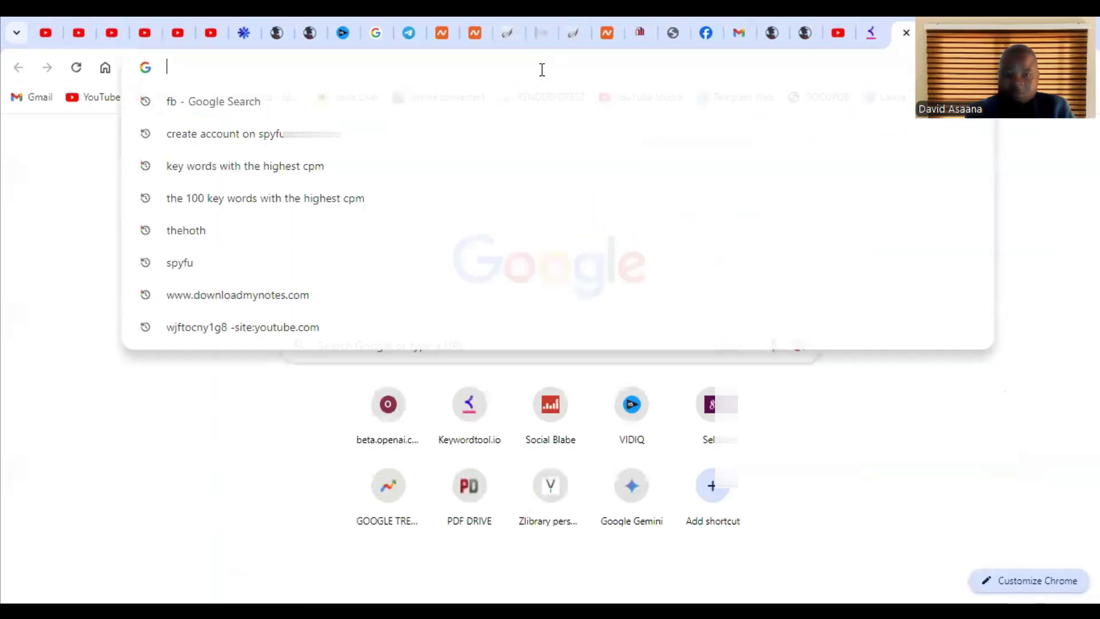
pyautogui.write('col')
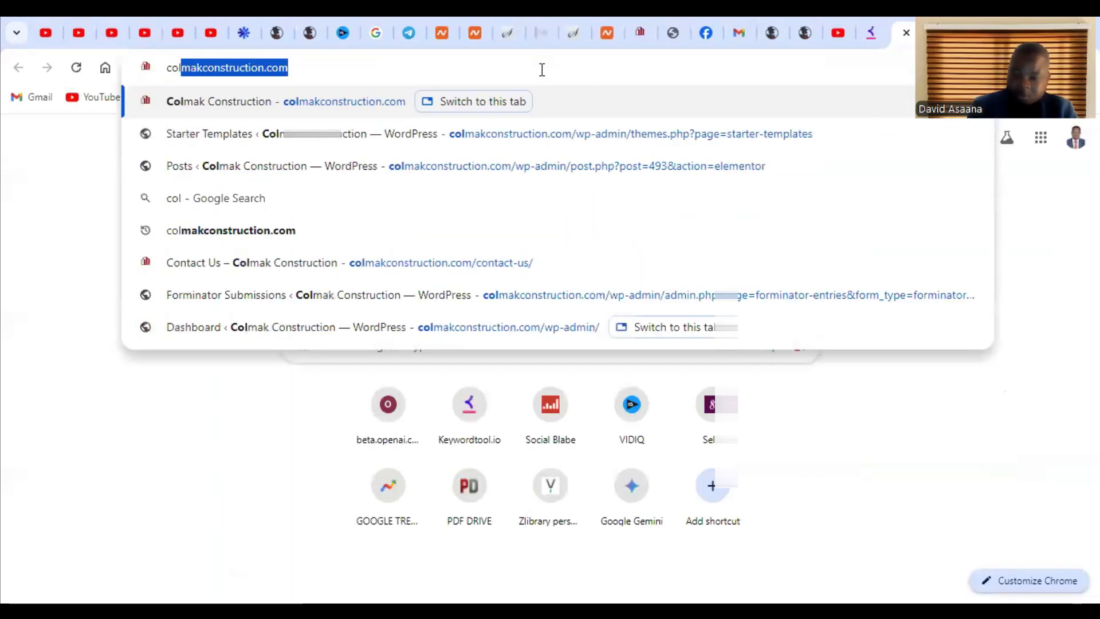
pyautogui.press('Return')
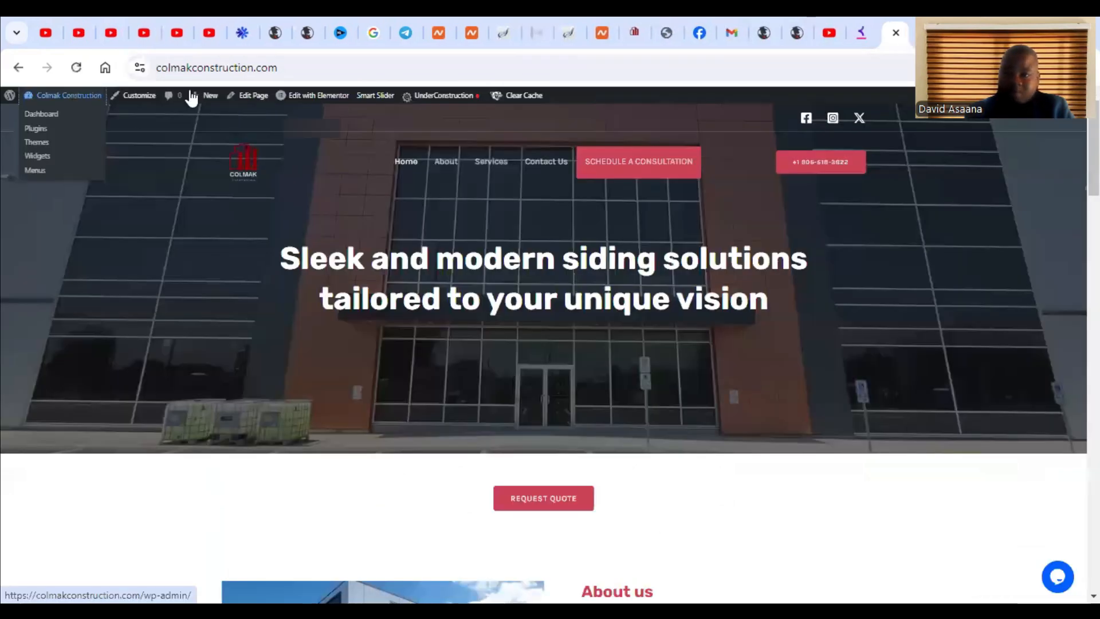
# - Open the WordPress admin dashboard of the Colmak Construction site and look through it
pyautogui.click(73, 100)
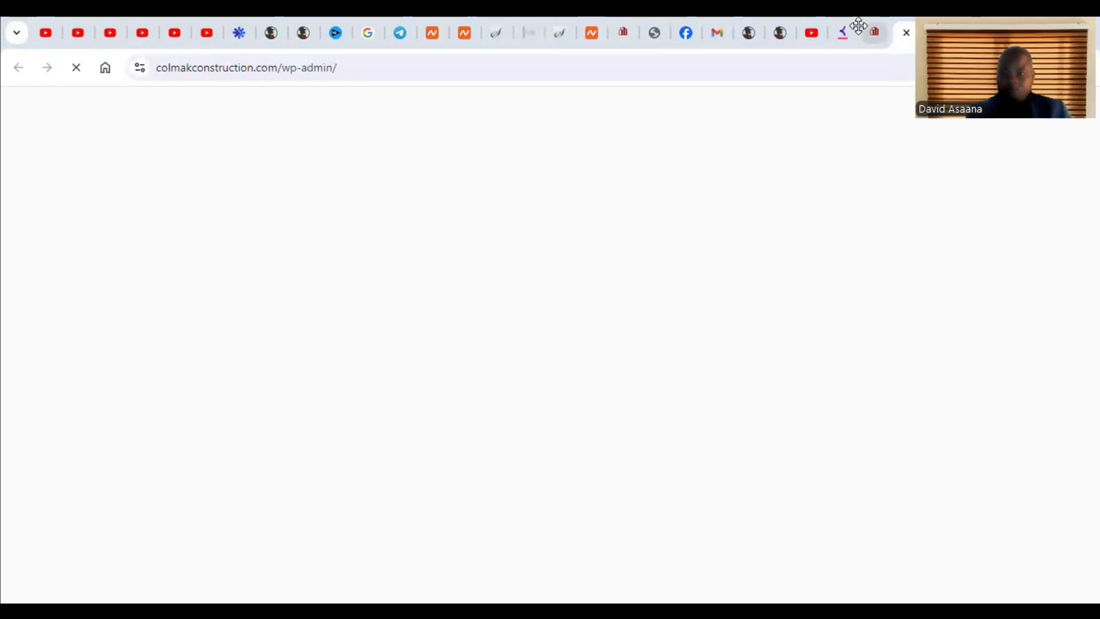
pyautogui.moveTo(866, 26)
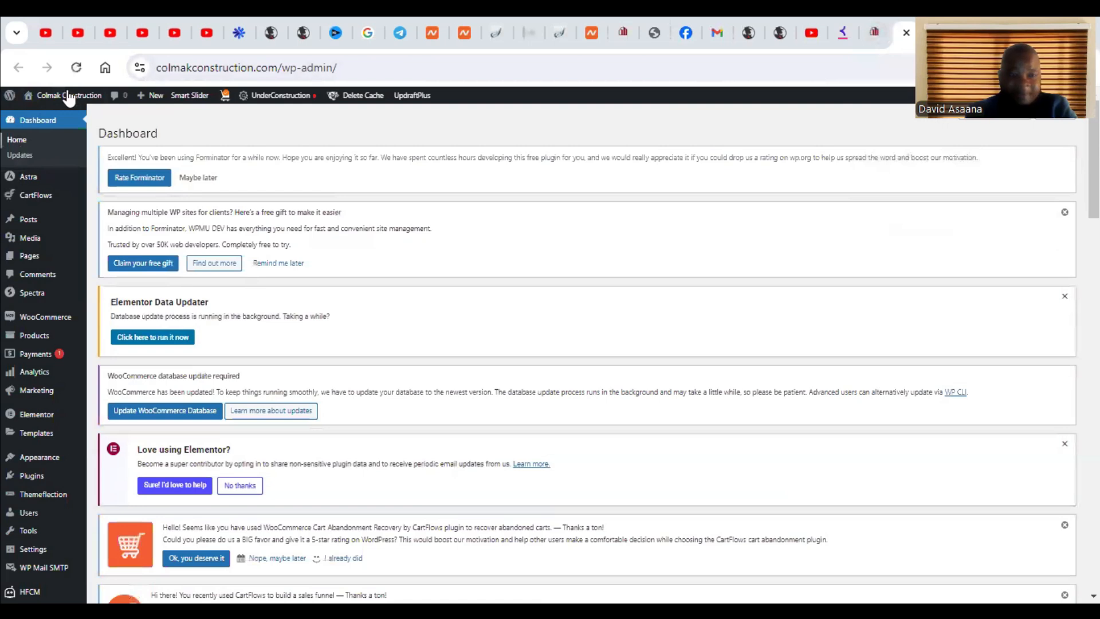
pyautogui.scroll(-4, 312, 270)
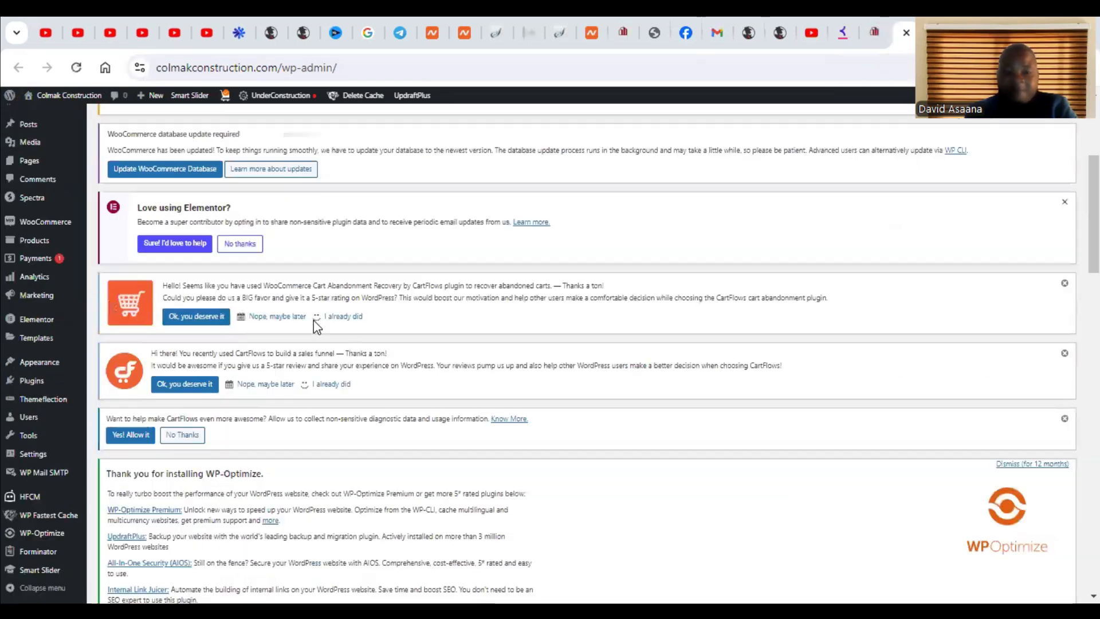
pyautogui.scroll(-4, 314, 321)
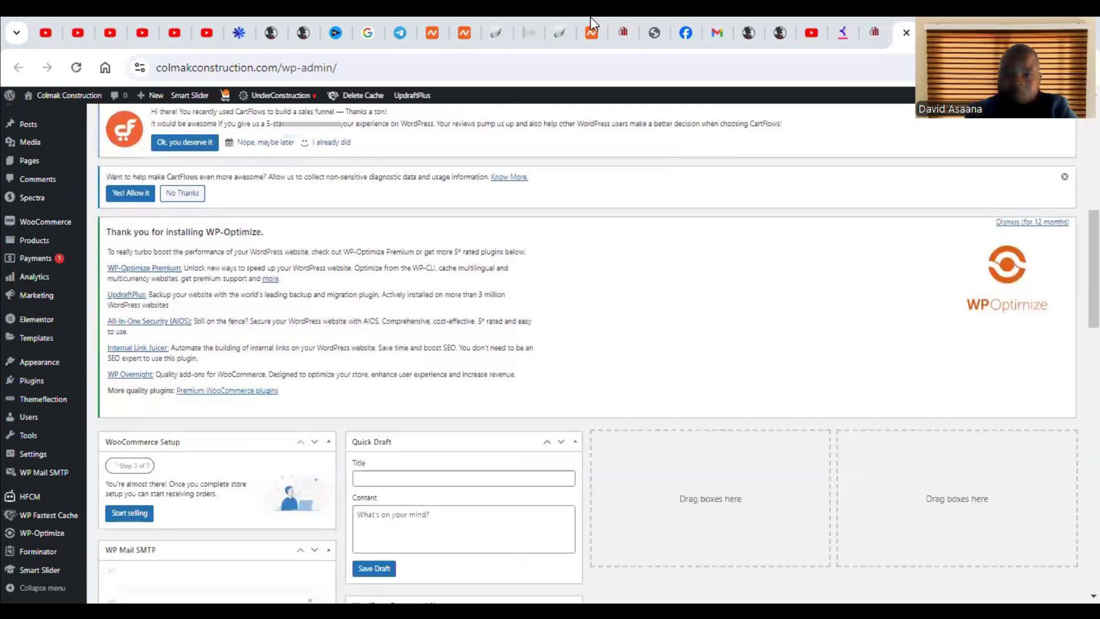
# - Switch to the Namecheap account tab and view the nameserver section in the domain settings of letsliveproperties.com
pyautogui.click(592, 31)
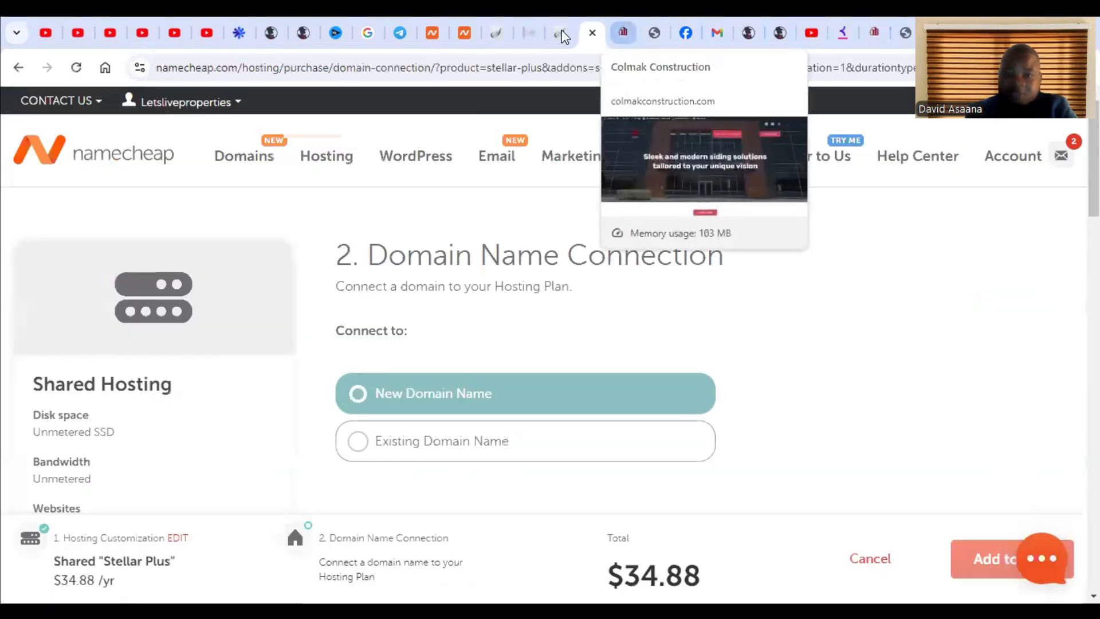
pyautogui.click(458, 18)
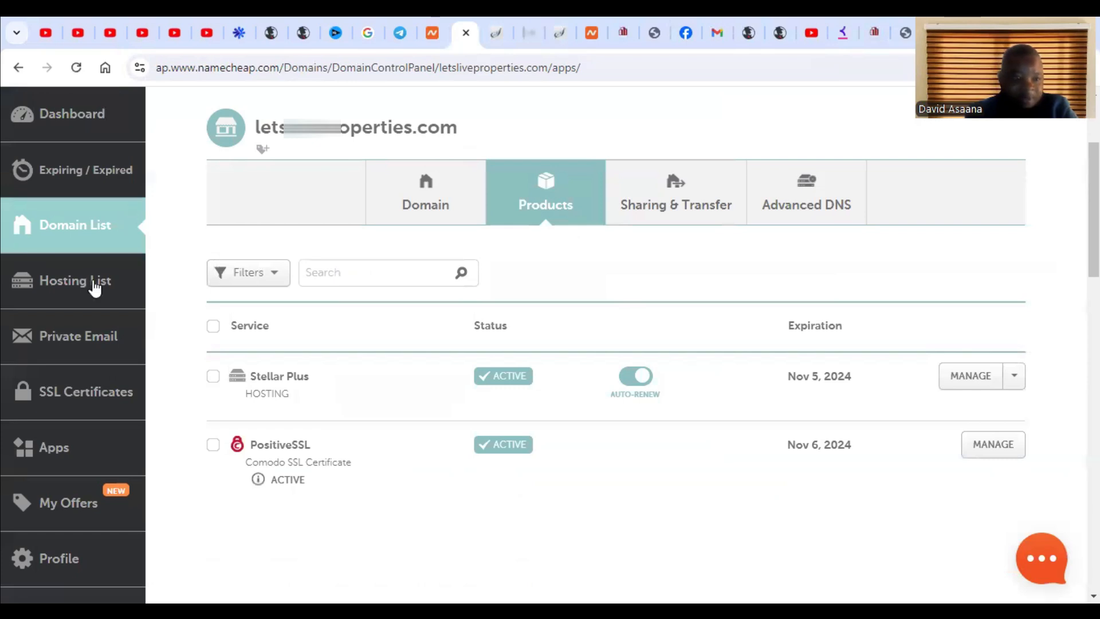
pyautogui.hotkey('alt', 'Left')
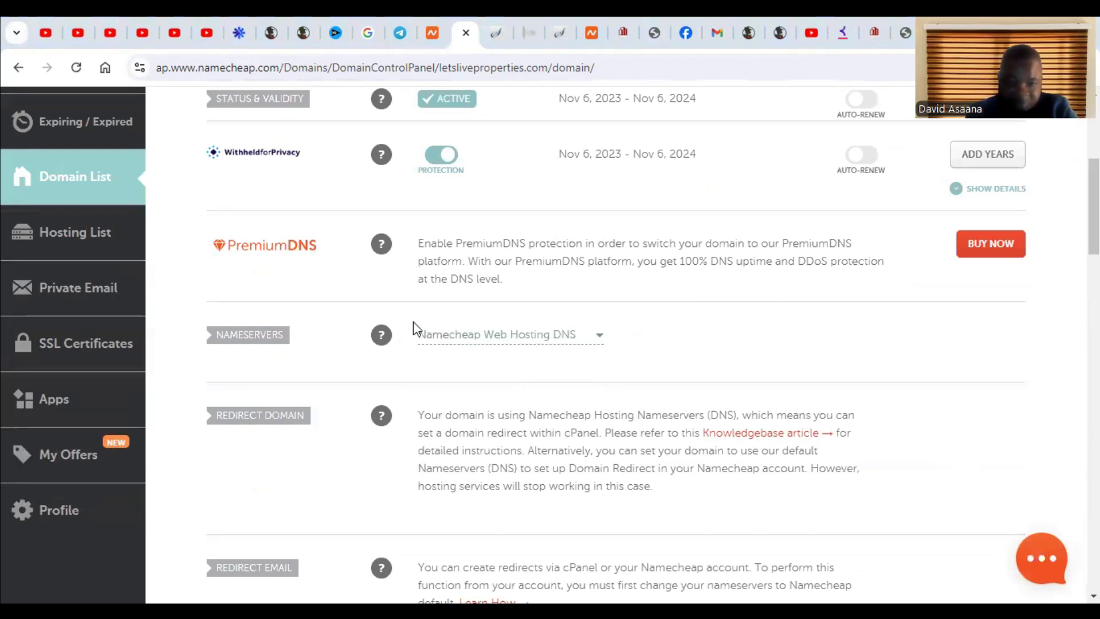
pyautogui.scroll(5, 504, 312)
pyautogui.scroll(-5, 457, 388)
pyautogui.scroll(5, 461, 371)
pyautogui.scroll(-6, 458, 367)
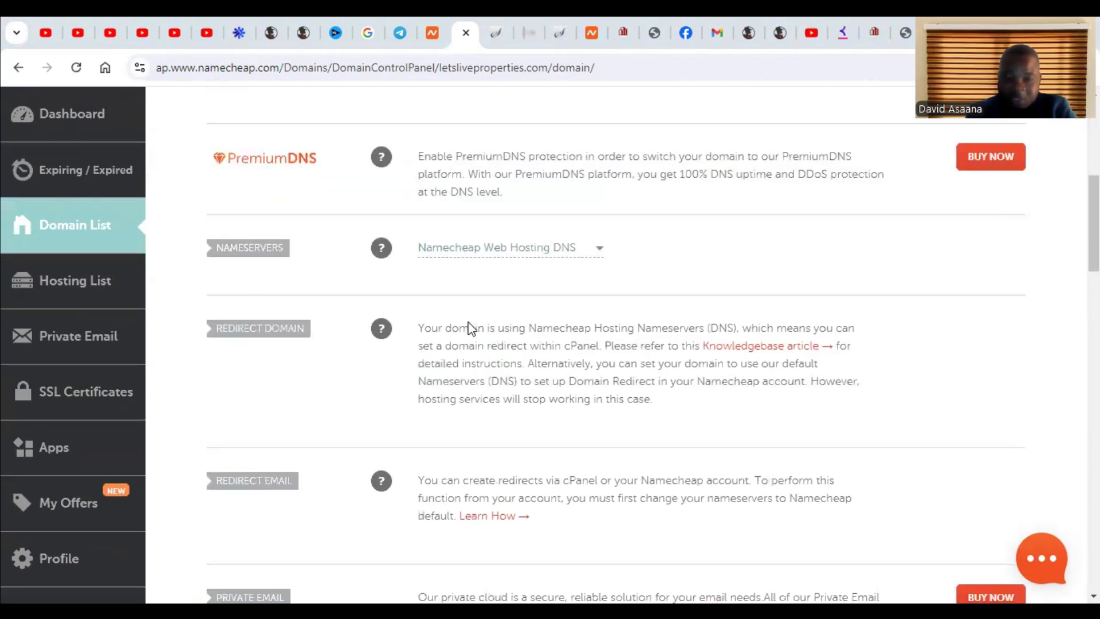
# - Look at the nameserver options available for letsliveproperties.com, keep Namecheap Web Hosting DNS, and review the surrounding domain settings
pyautogui.click(590, 248)
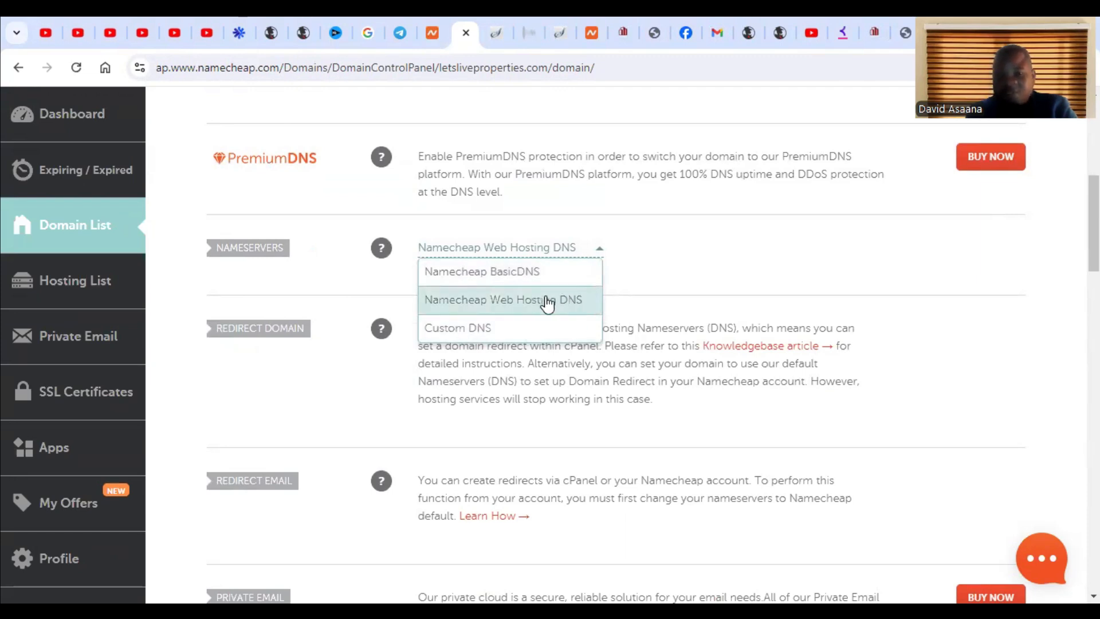
pyautogui.click(785, 312)
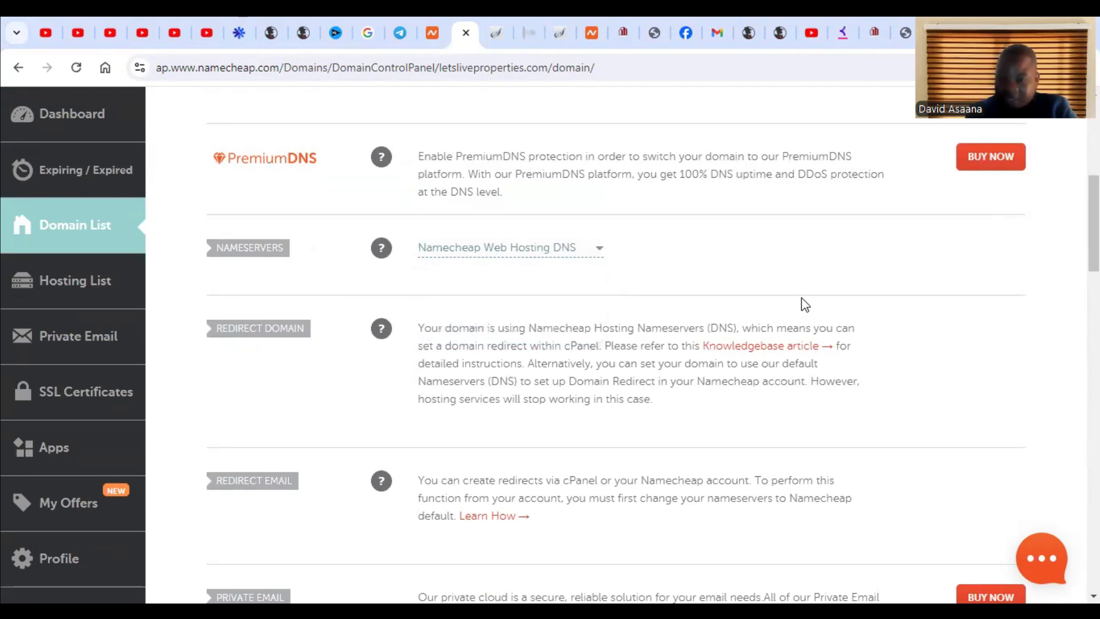
pyautogui.click(600, 251)
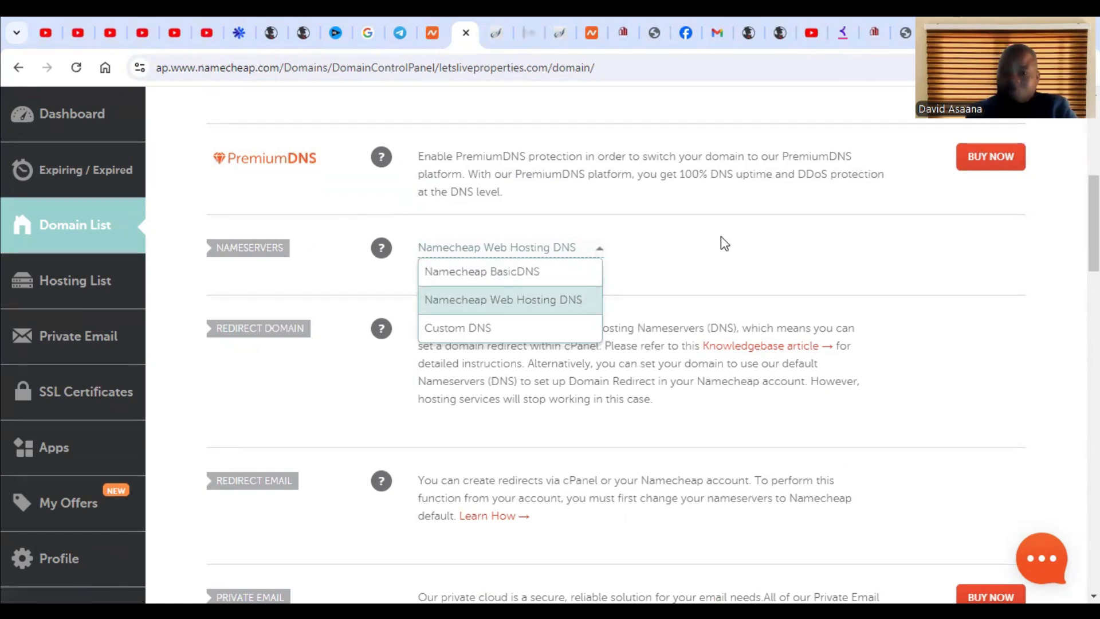
pyautogui.click(970, 317)
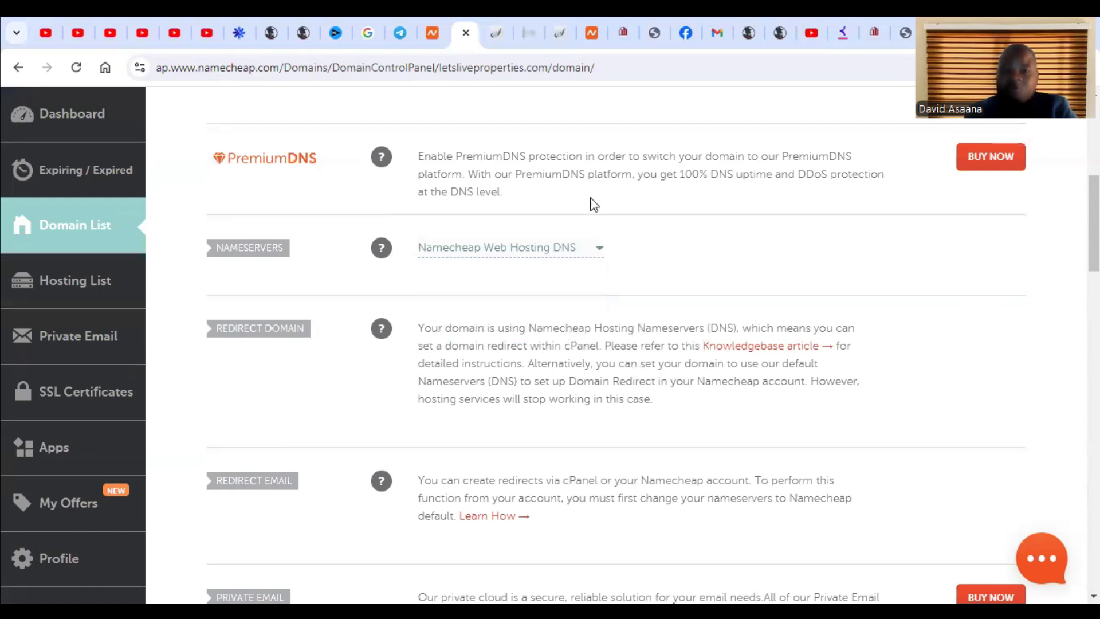
pyautogui.scroll(4, 593, 209)
pyautogui.scroll(2, 602, 224)
pyautogui.scroll(-7, 547, 258)
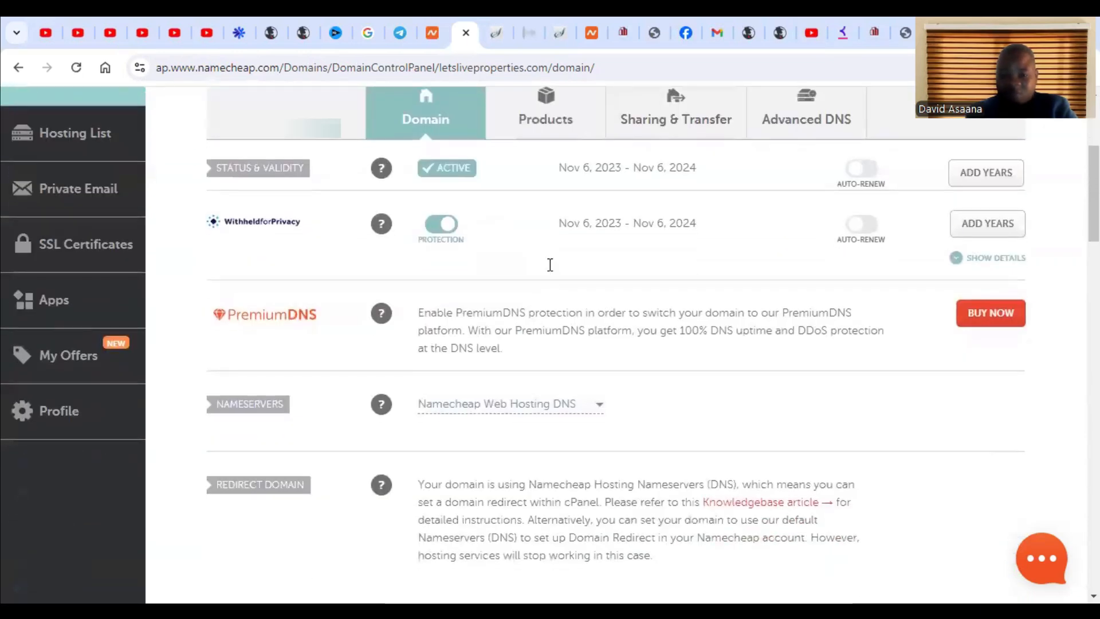